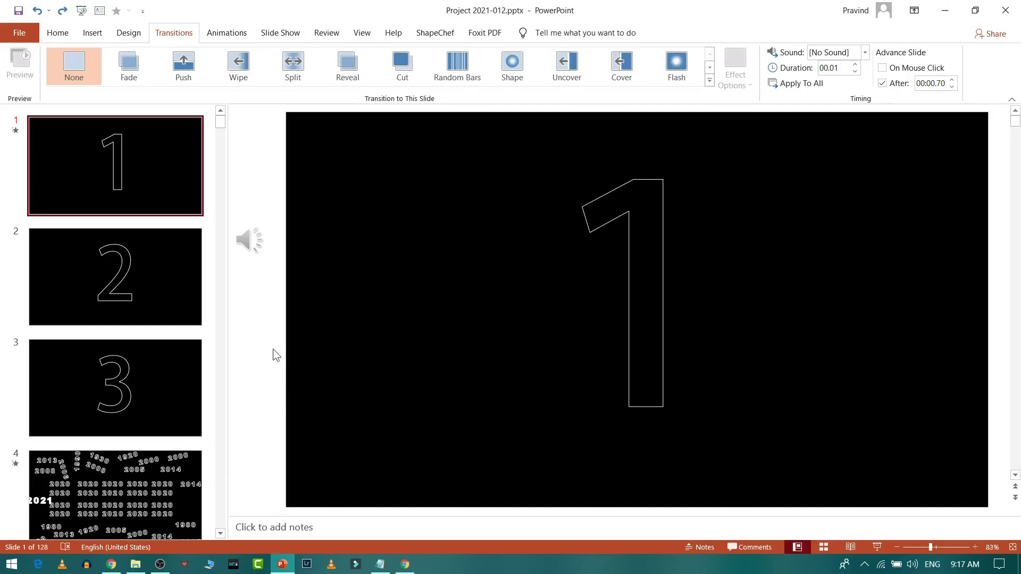
Check the transition timings on slides 1, 2 and 3 of the numbered deck.
click(84, 262)
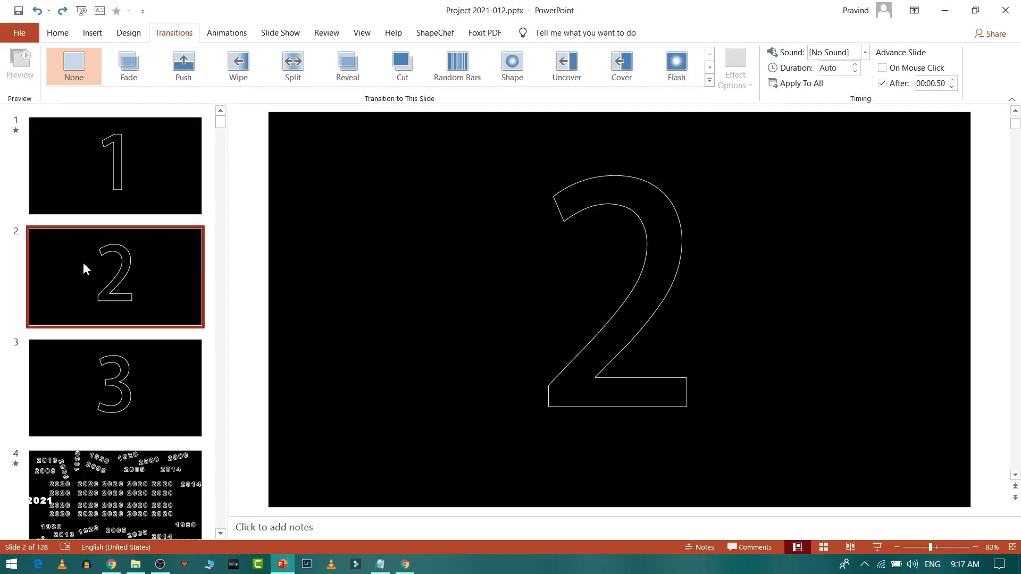
click(121, 367)
scroll(120, 343, down, 3)
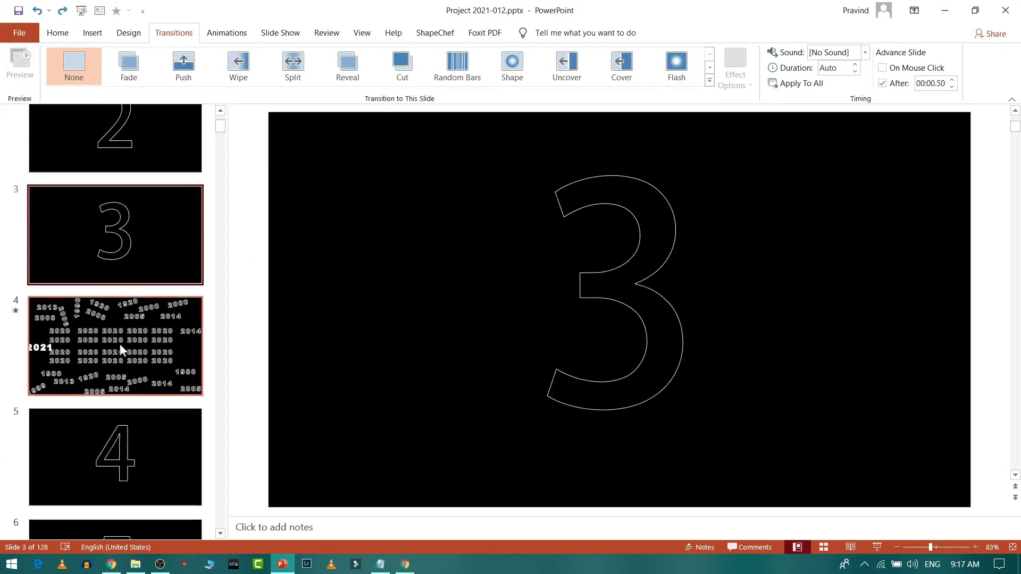
scroll(119, 344, up, 3)
click(137, 194)
click(132, 289)
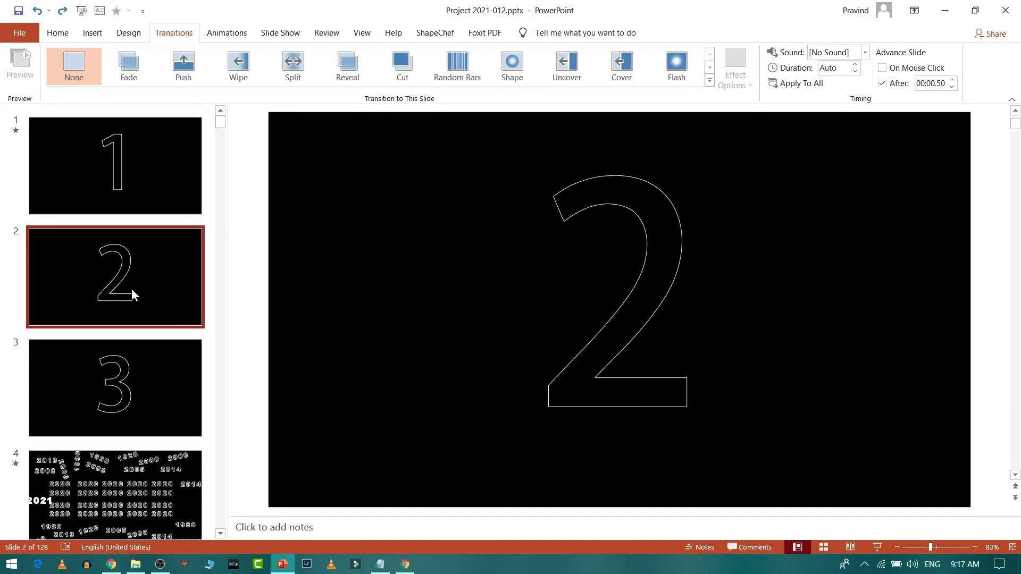
click(126, 381)
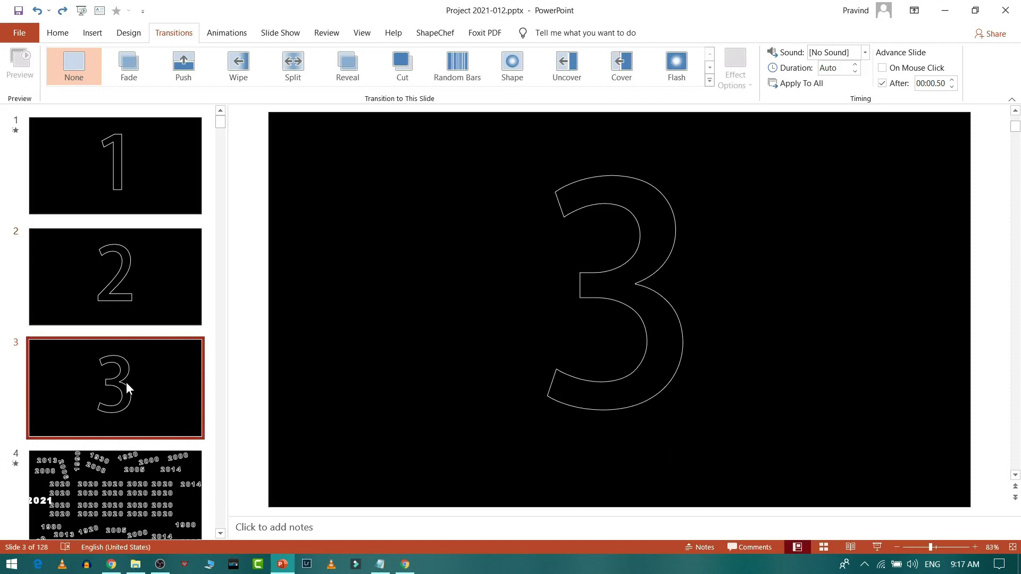
click(147, 190)
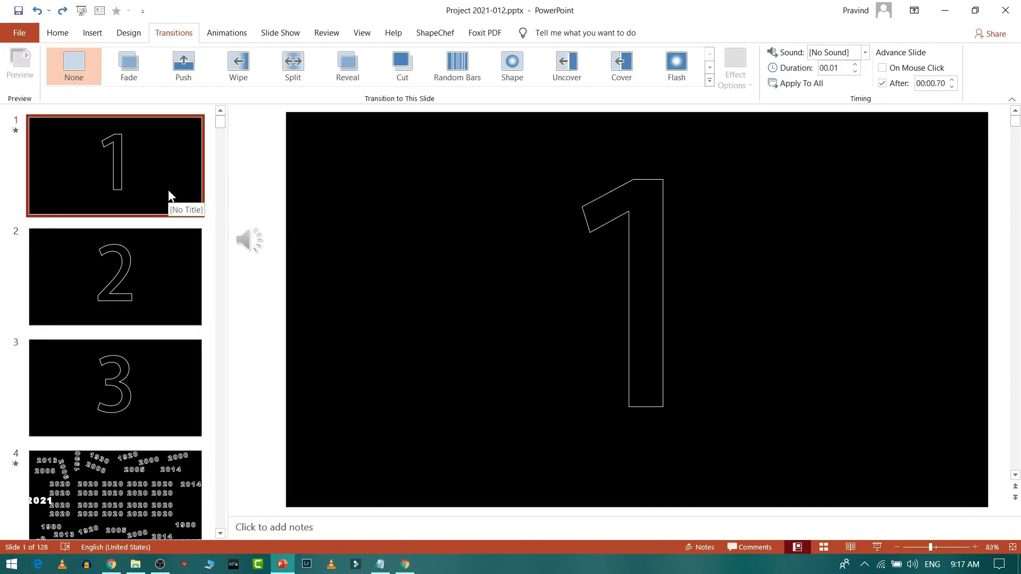
click(152, 265)
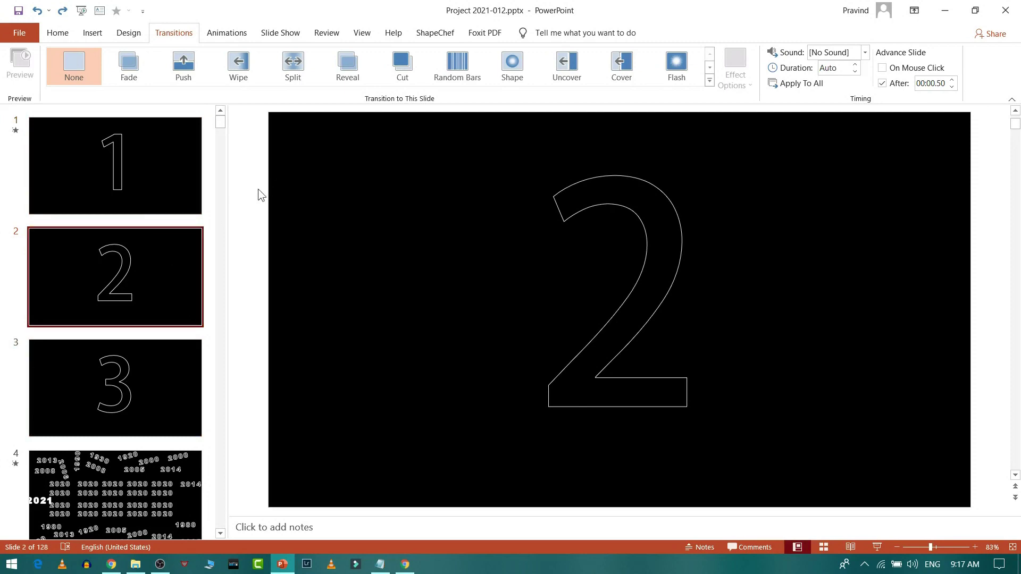
Play the deck as a timed slideshow, then go to the File backstage Home page.
key(F5)
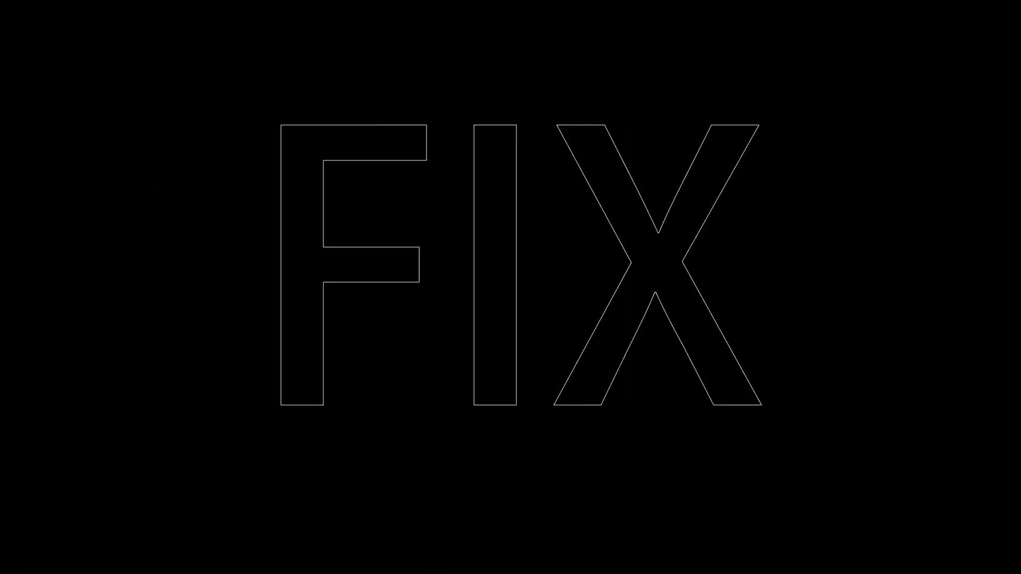
key(Escape)
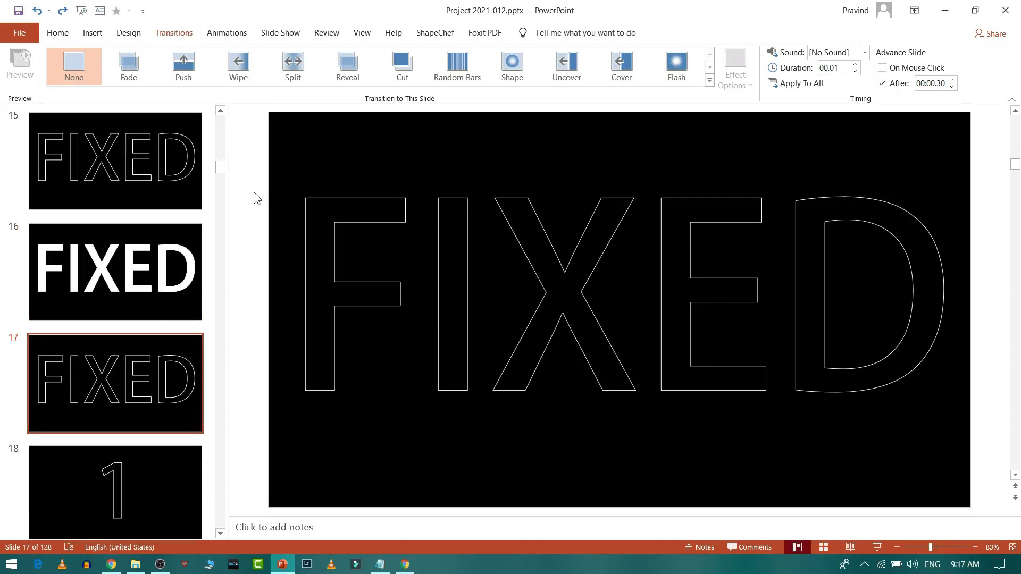
scroll(138, 183, up, 5)
scroll(138, 184, up, 5)
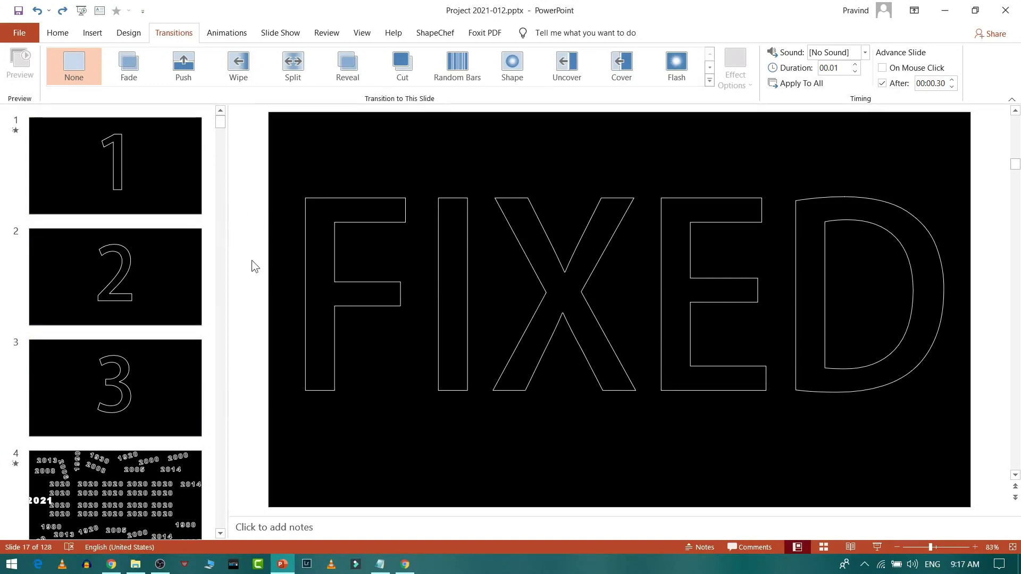
scroll(138, 203, up, 3)
scroll(136, 200, up, 10)
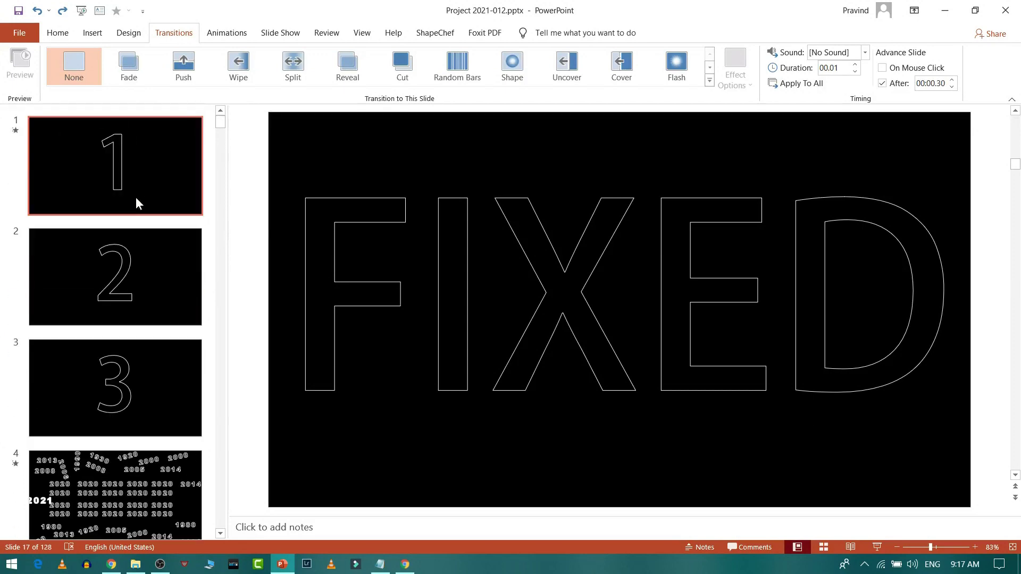
click(24, 37)
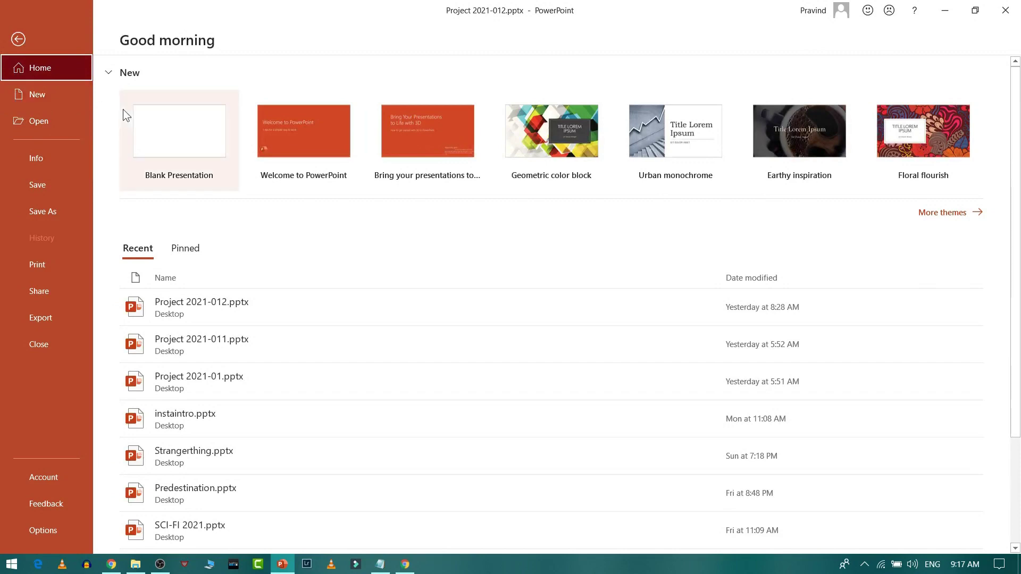
Create blank Presentation4 and delete slide 1's title and subtitle placeholders.
click(167, 129)
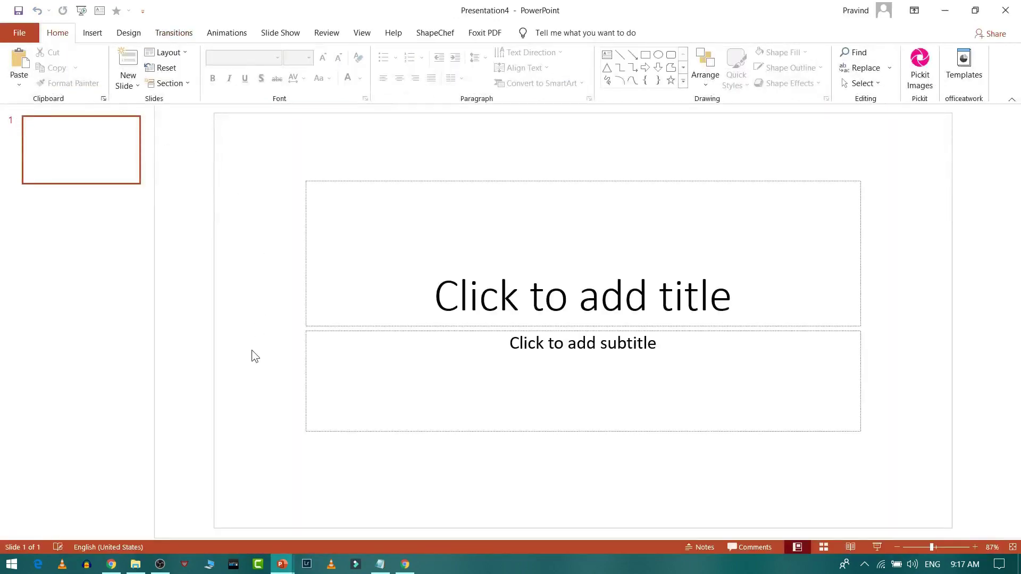
drag(270, 155, 933, 509)
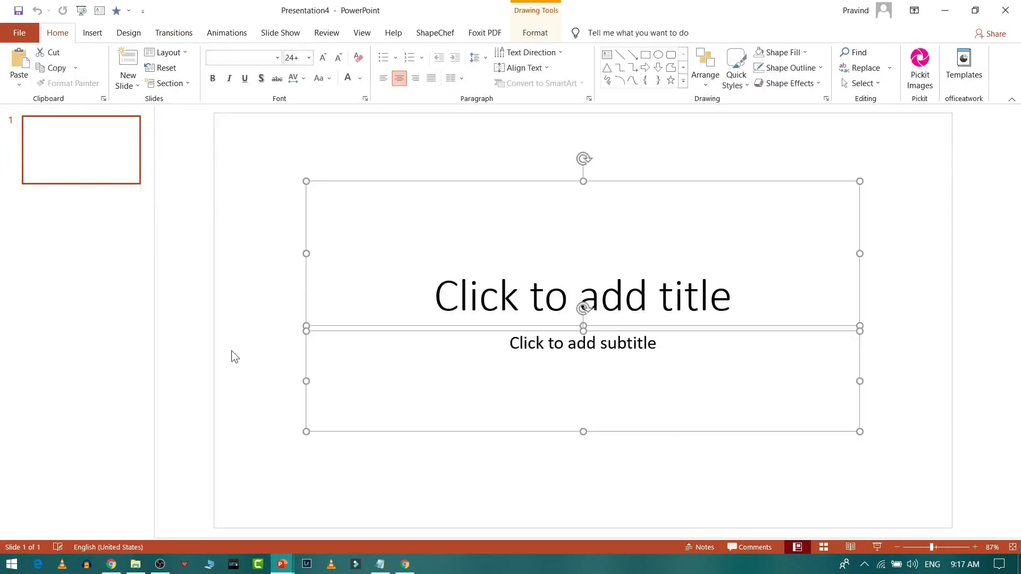
click(231, 350)
drag(288, 139, 894, 493)
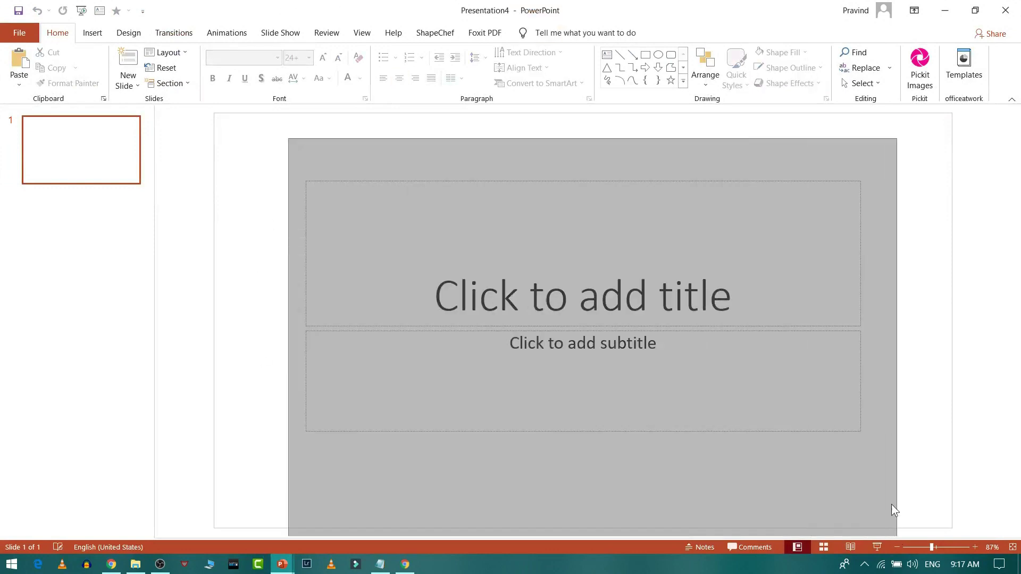
key(Delete)
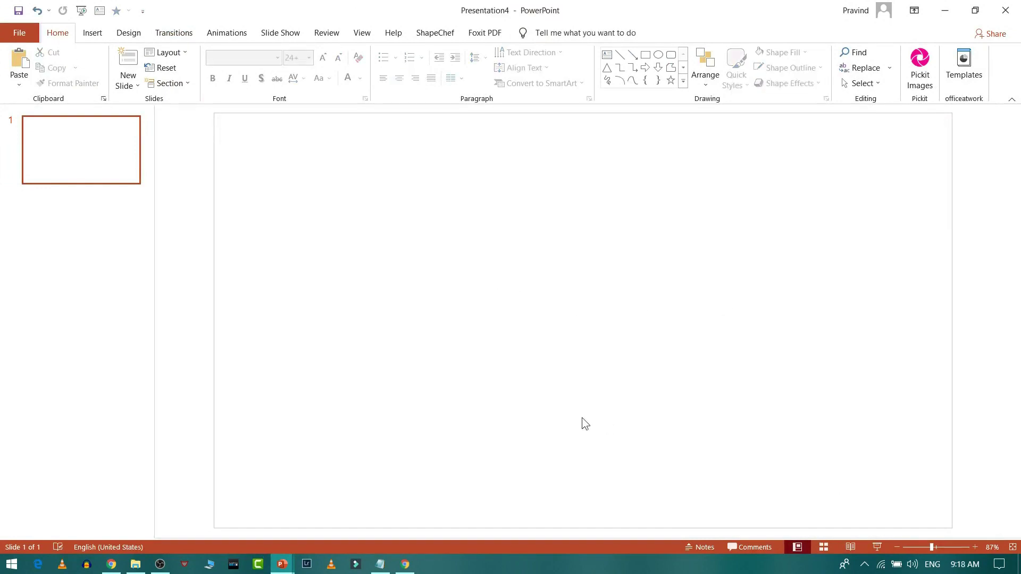
ctrl+scroll(403, 246, down, 2)
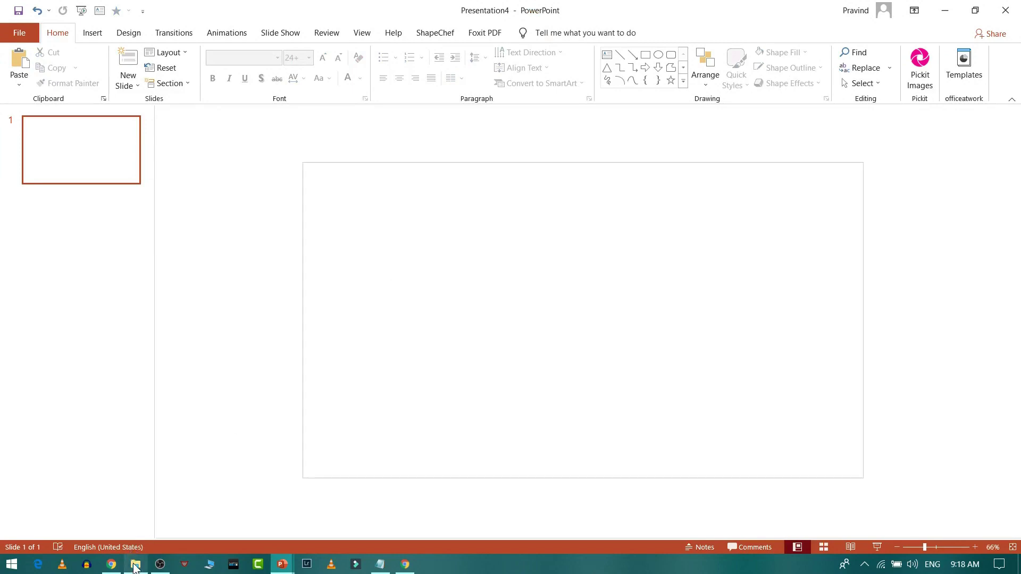
Preview 'ES_Hell No STEMS MELODY' from Downloads in VLC, then close the player.
click(136, 564)
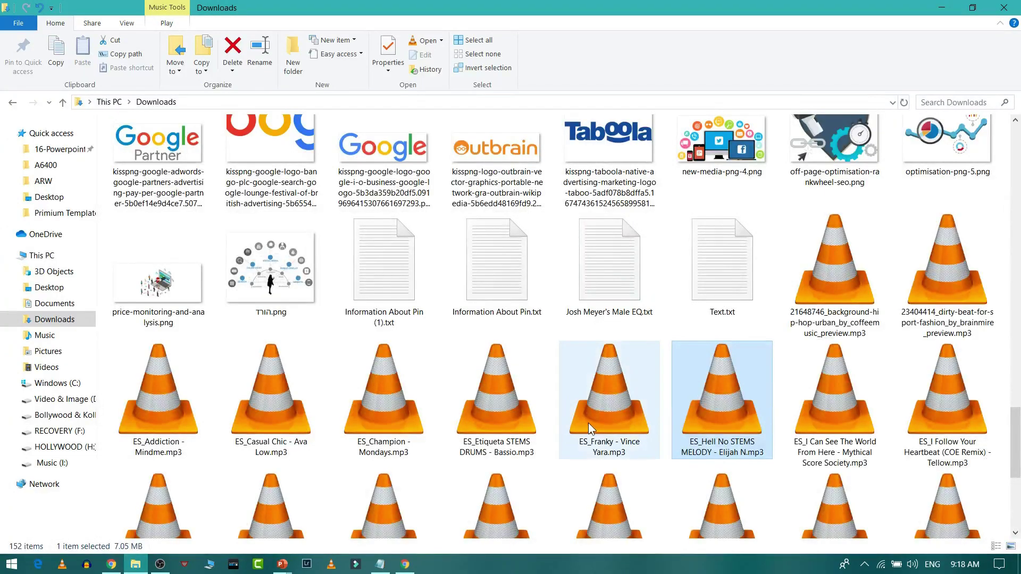
click(588, 423)
click(703, 410)
click(617, 414)
double_click(718, 404)
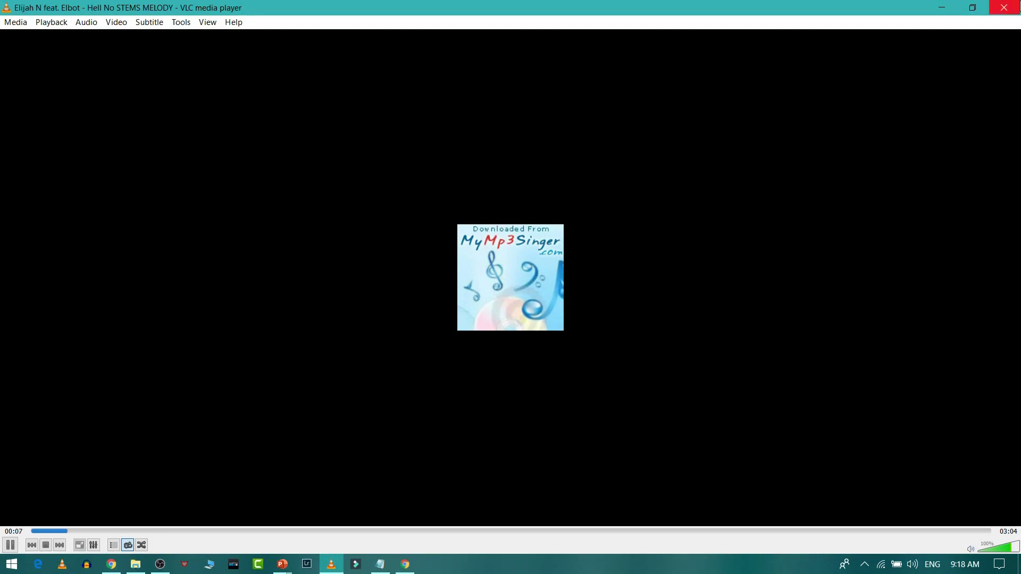
click(1010, 8)
Drag the ES_Hell No STEMS MELODY mp3 onto Presentation4's empty slide 1.
click(622, 389)
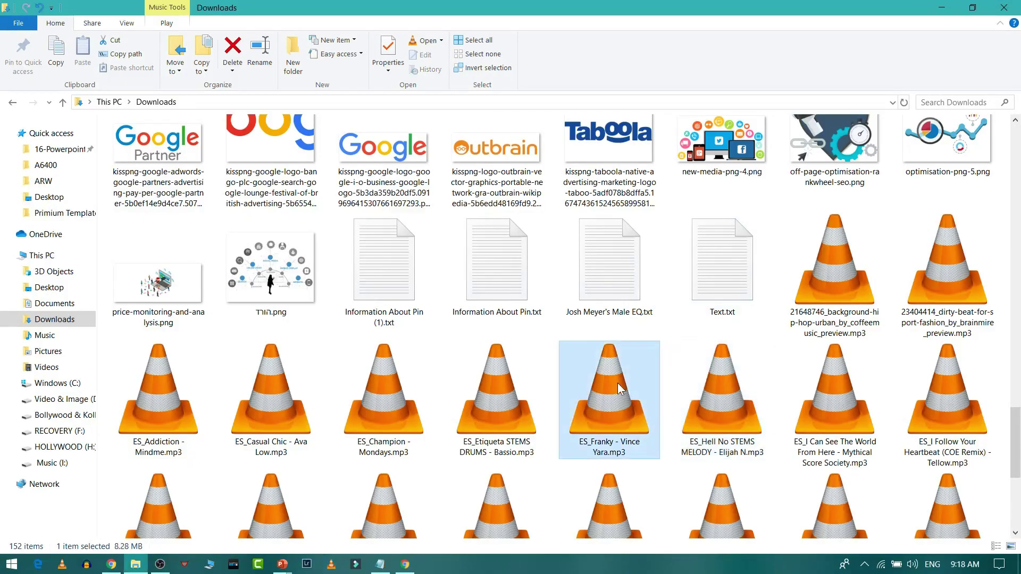
click(740, 394)
drag(711, 385, 282, 568)
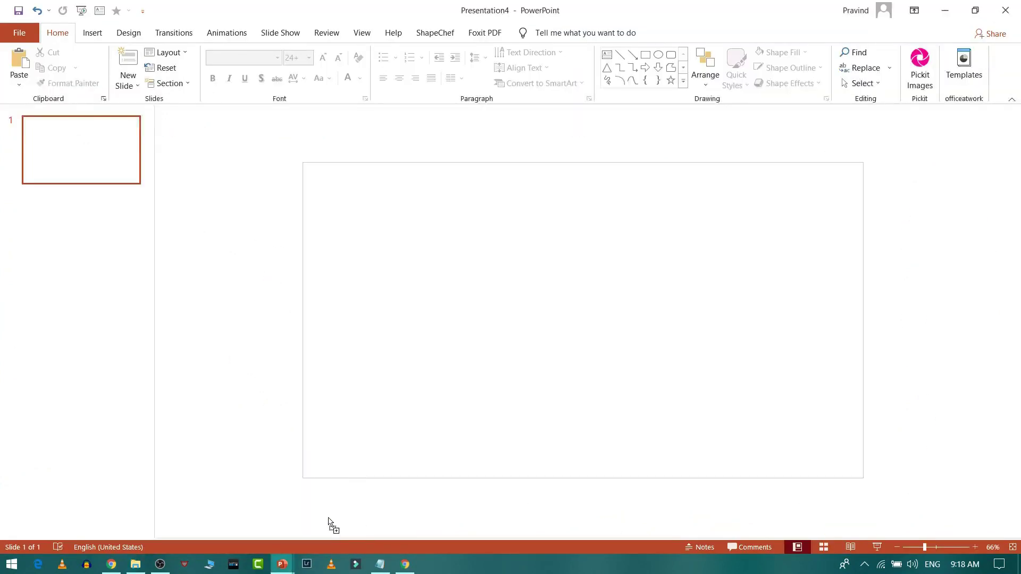
mouse_move(283, 568)
mouse_down()
mouse_move(311, 275)
mouse_move(276, 260)
mouse_up()
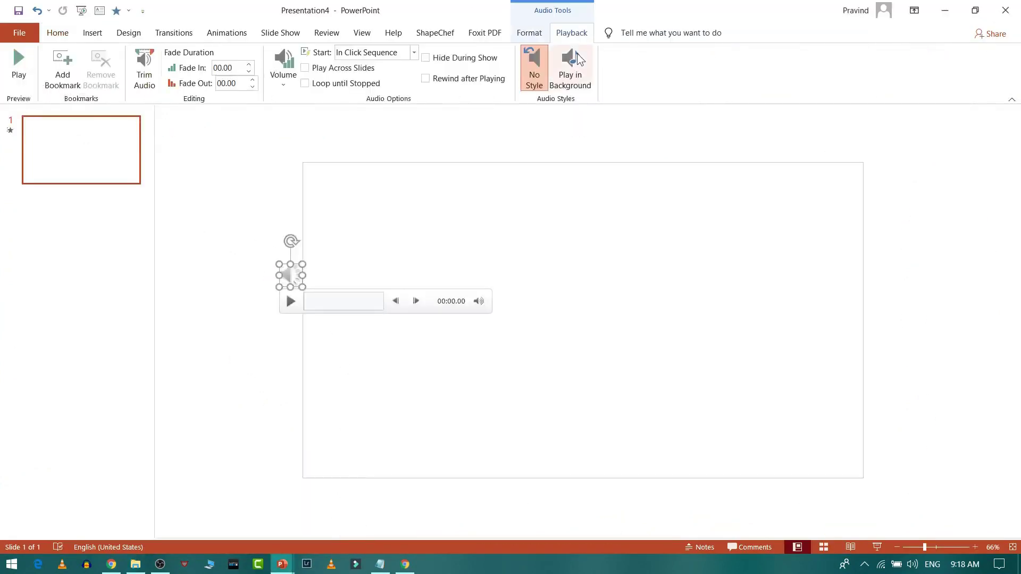
Set the audio to play in the background across slides, hidden and starting automatically, without looping.
click(570, 80)
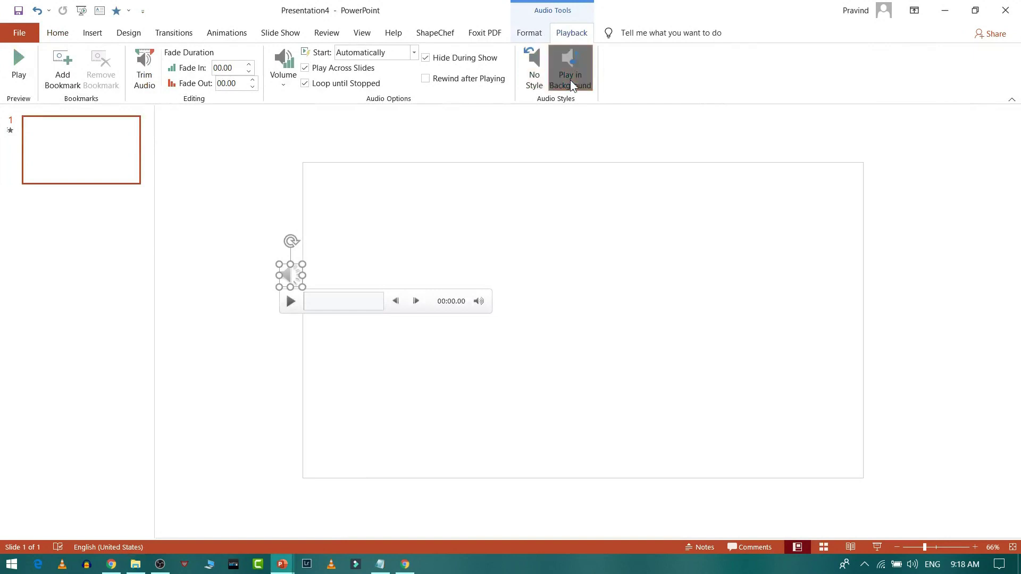
click(309, 85)
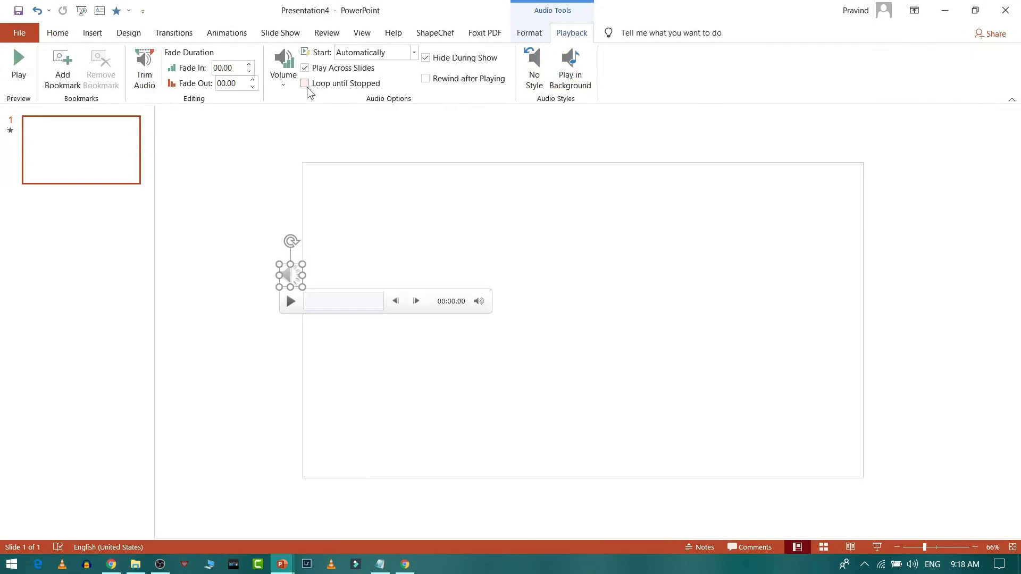
click(261, 207)
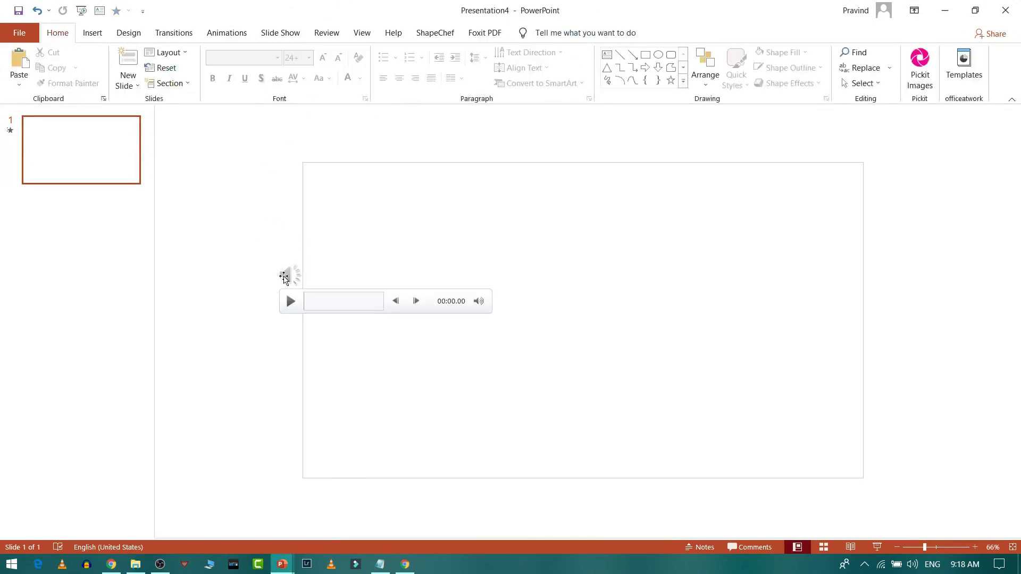
click(287, 275)
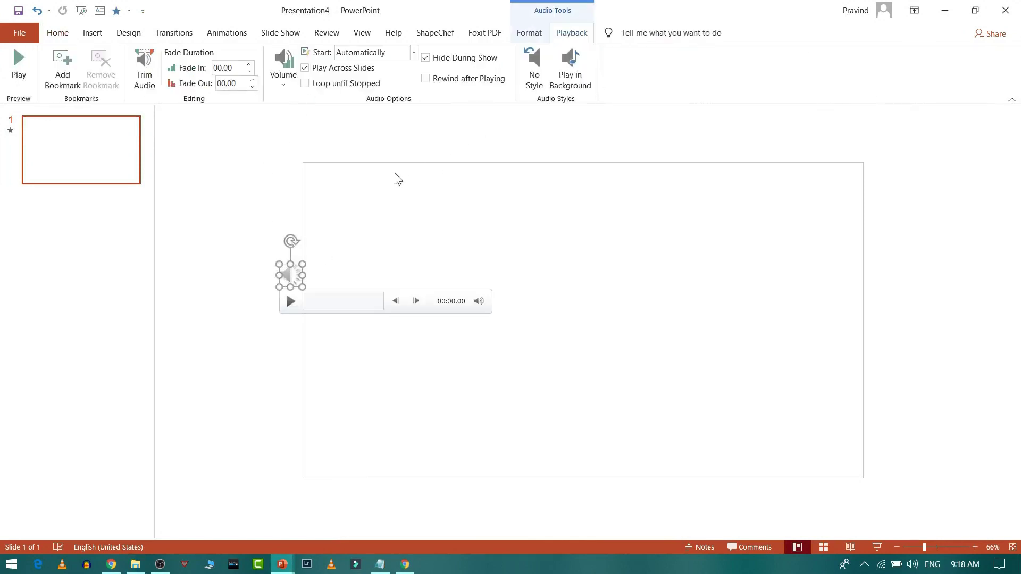
Preview the track in Trim Audio from a 00:30.243 start, then discard the trim.
click(145, 69)
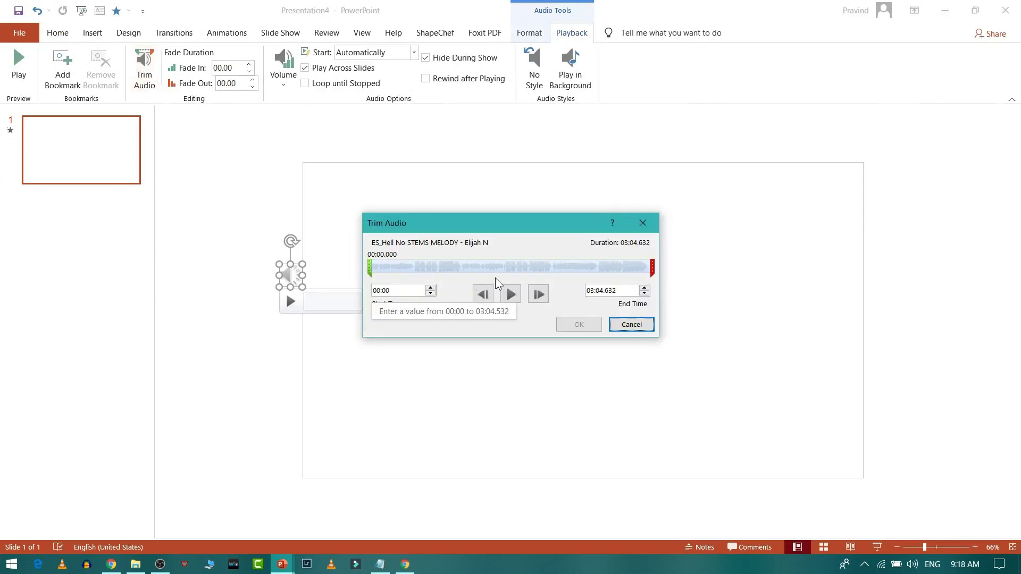
click(510, 295)
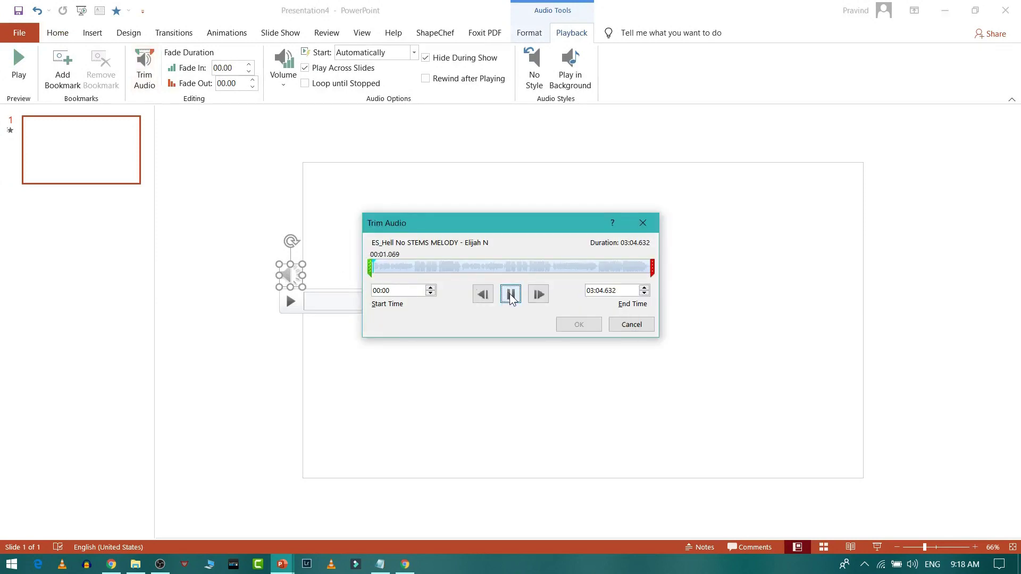
click(510, 295)
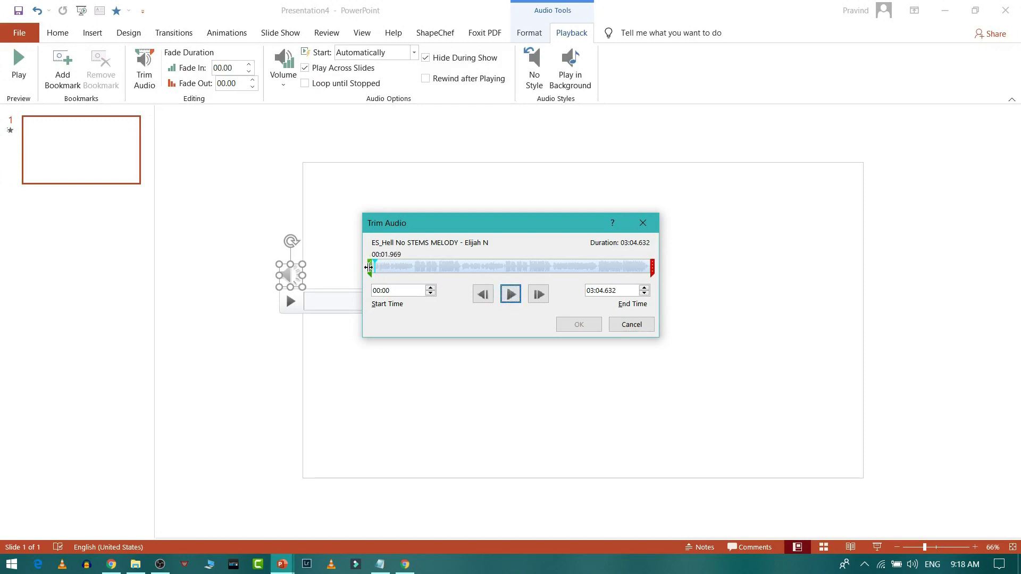
drag(368, 267, 416, 266)
click(511, 294)
click(510, 295)
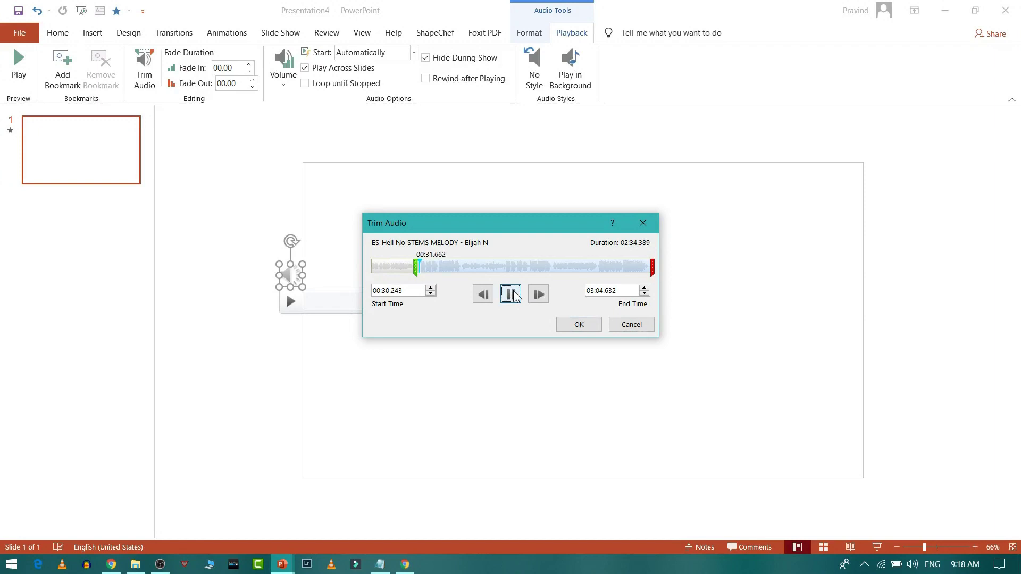
click(510, 294)
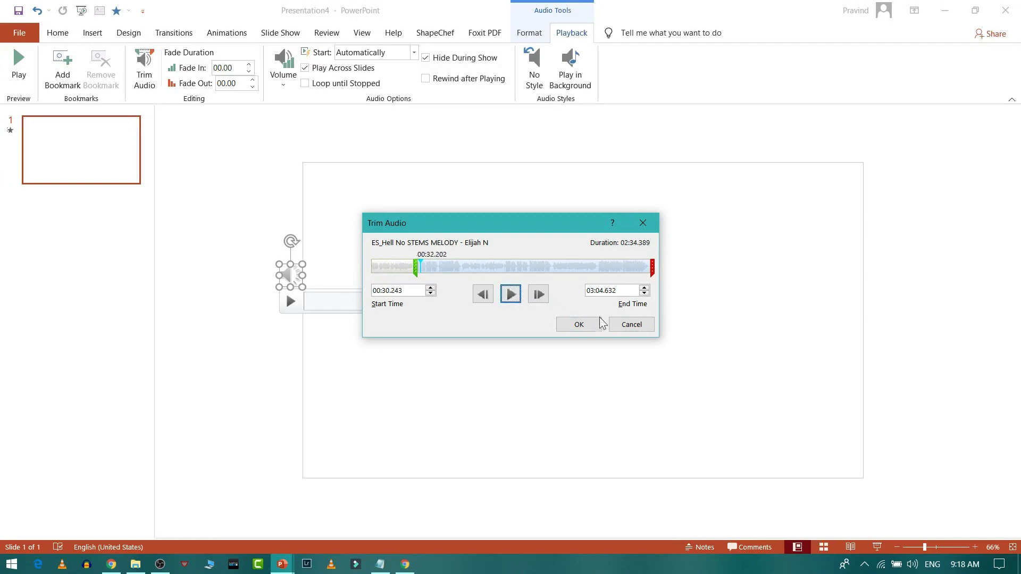
click(631, 325)
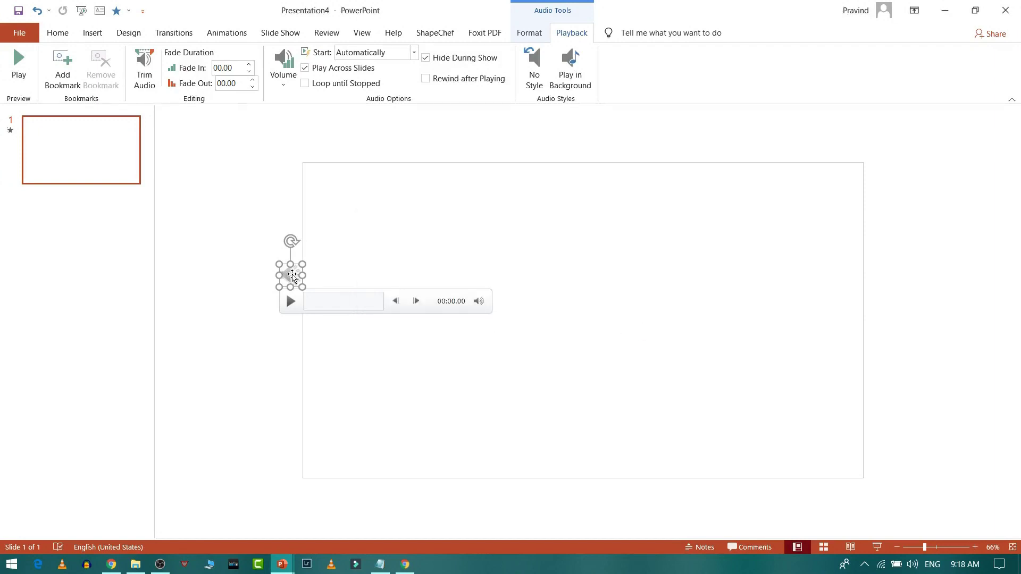
Move the audio icon off the slide.
drag(293, 273, 260, 229)
click(837, 289)
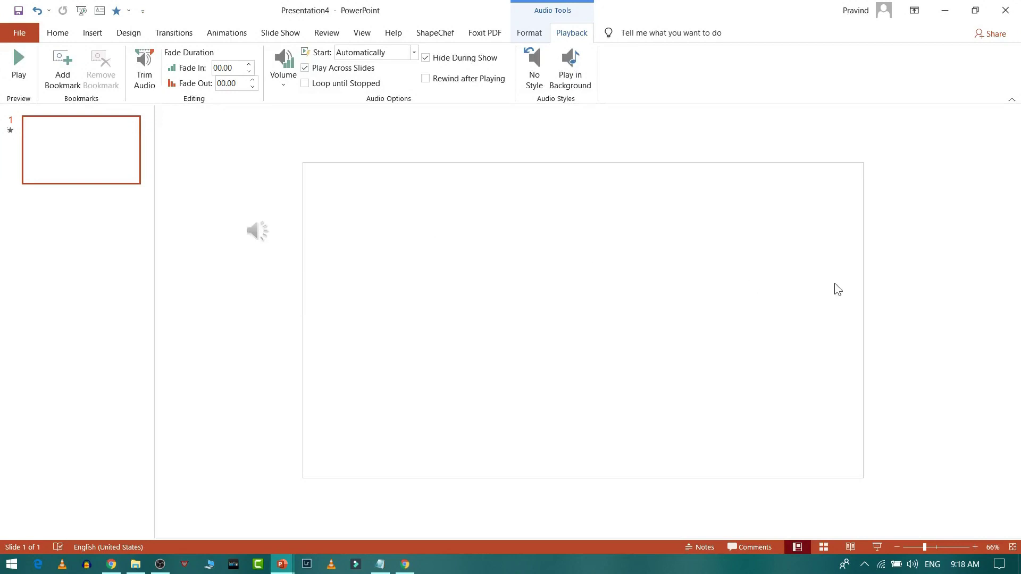
right_click(619, 301)
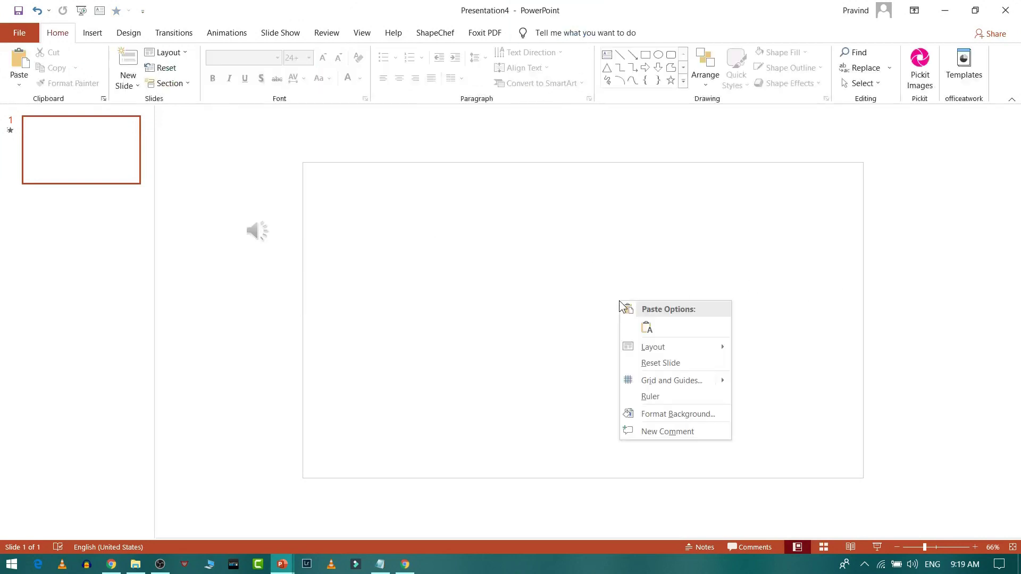
Give slide 1 a solid deeper gold-yellow background fill through Format Background.
click(661, 416)
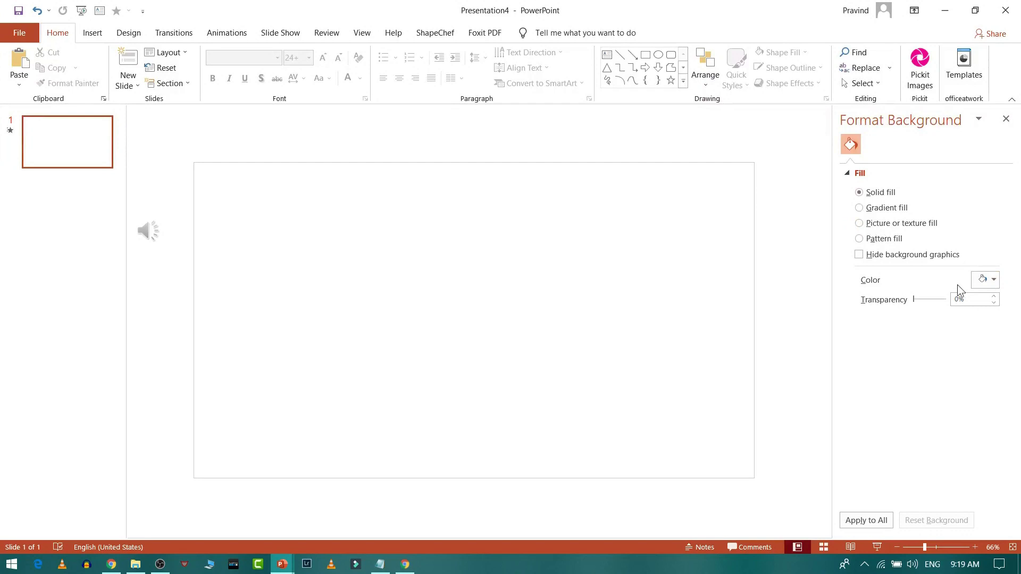
click(991, 280)
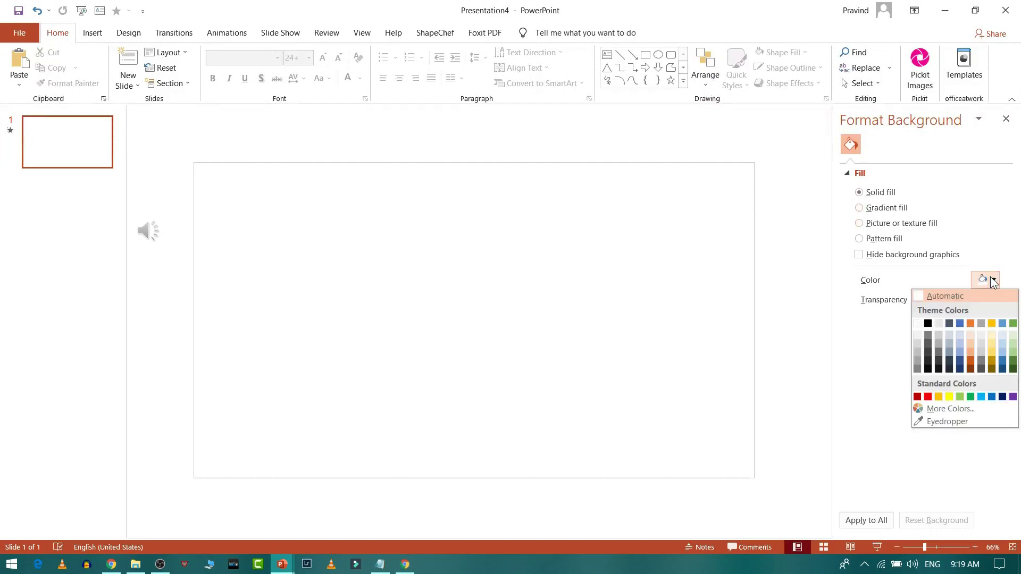
click(992, 344)
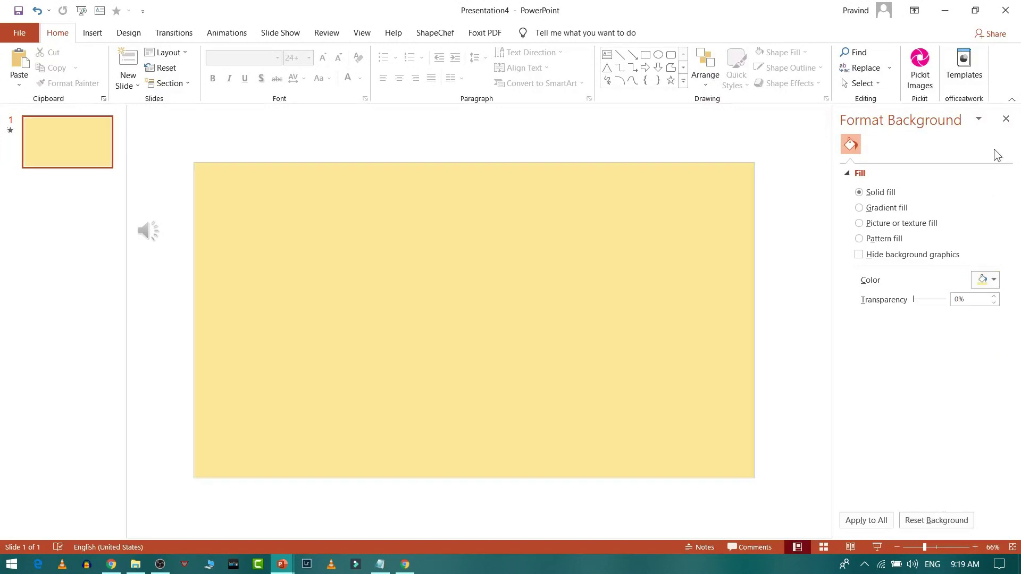
click(992, 281)
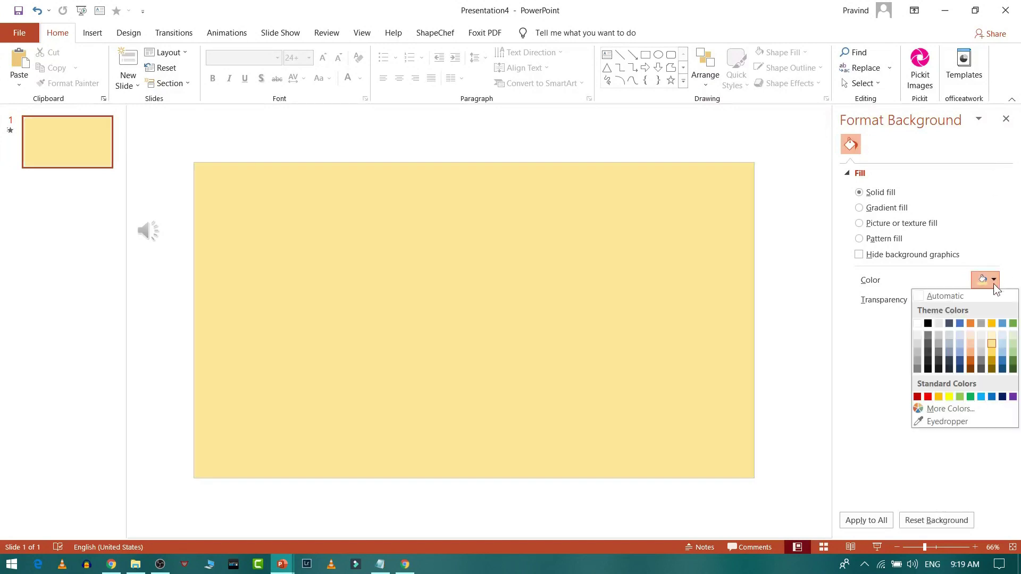
click(992, 353)
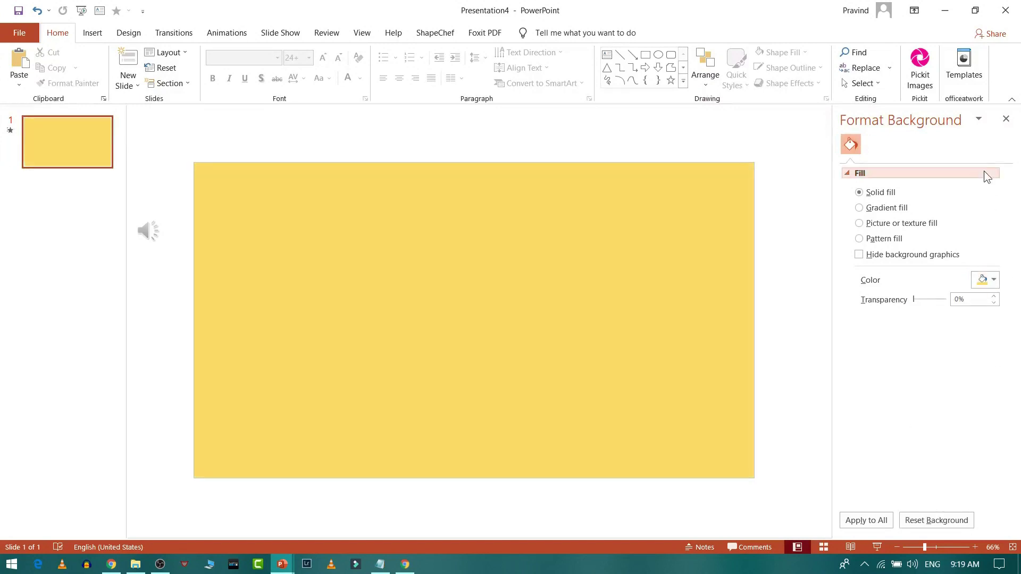
click(1004, 119)
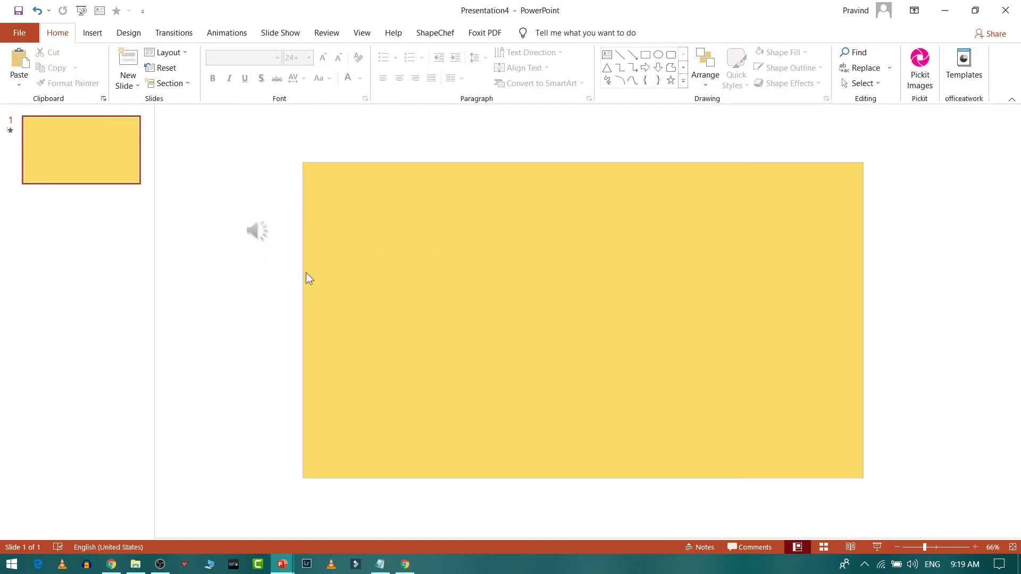
click(93, 35)
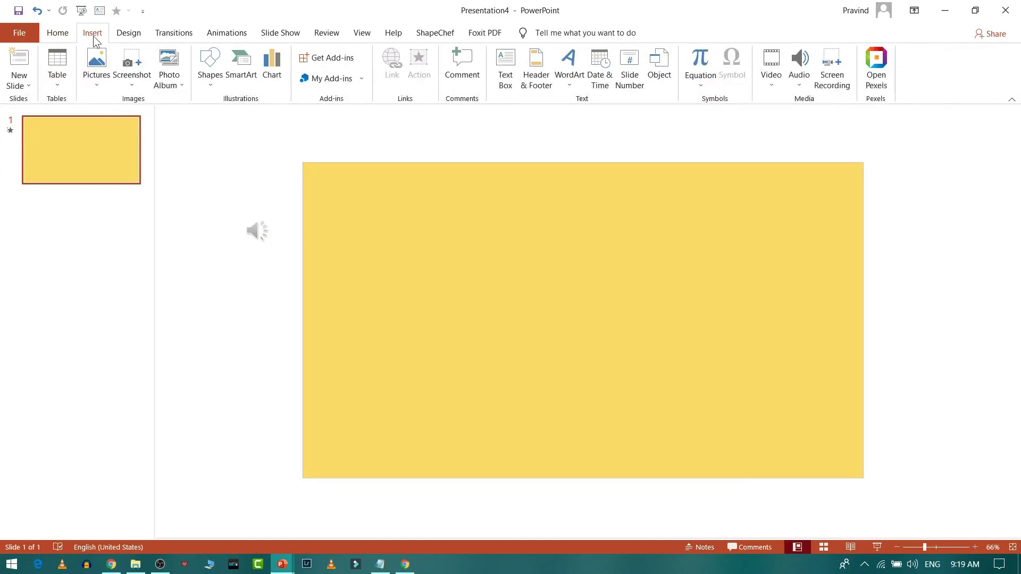
Insert a WordArt 'Your text here' box on slide 1.
click(566, 68)
click(570, 112)
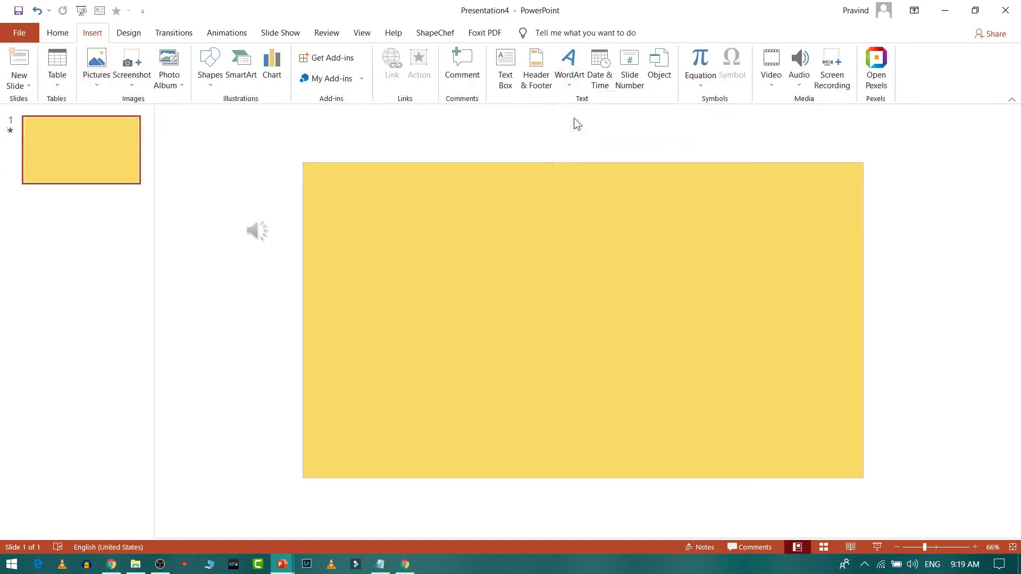
click(535, 272)
click(538, 319)
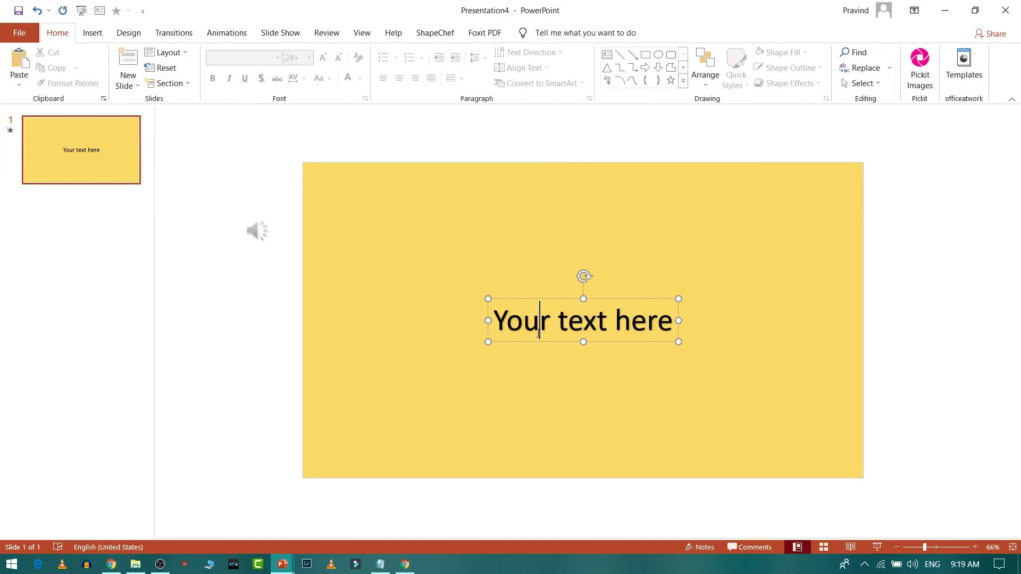
Remove the WordArt's shadow and set its font to Eras Bold ITC.
click(58, 33)
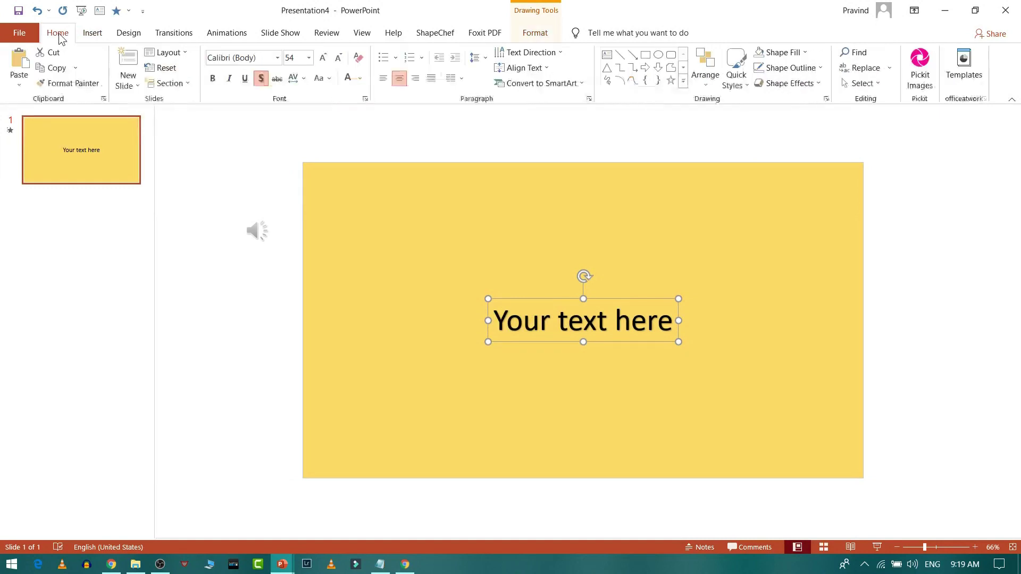
click(261, 80)
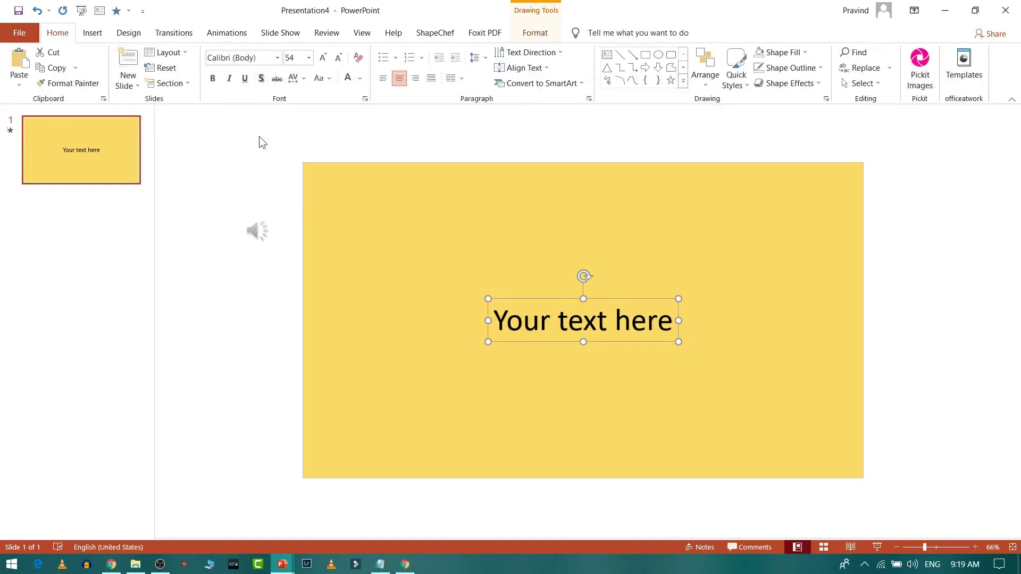
click(277, 57)
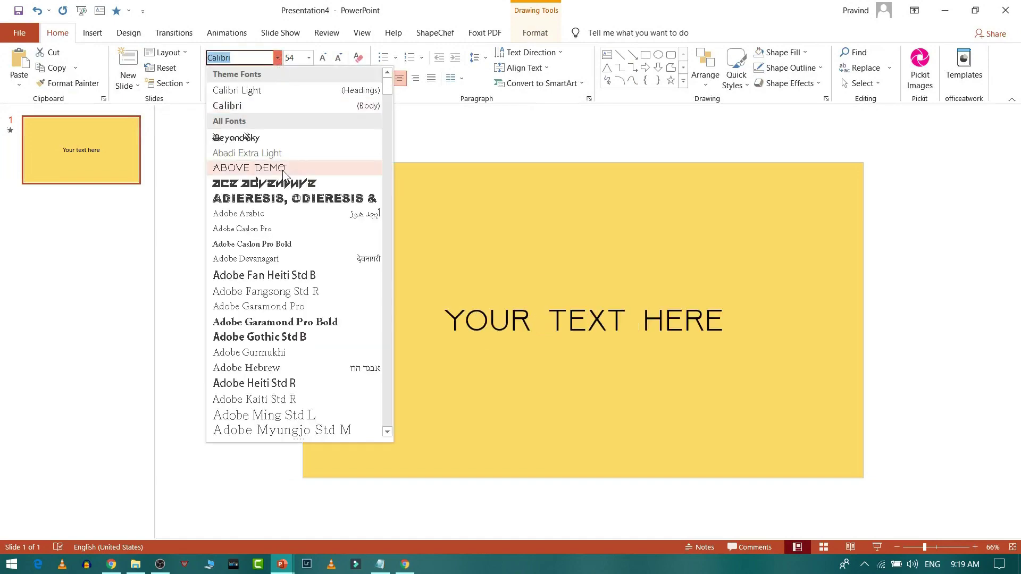
drag(387, 94, 388, 128)
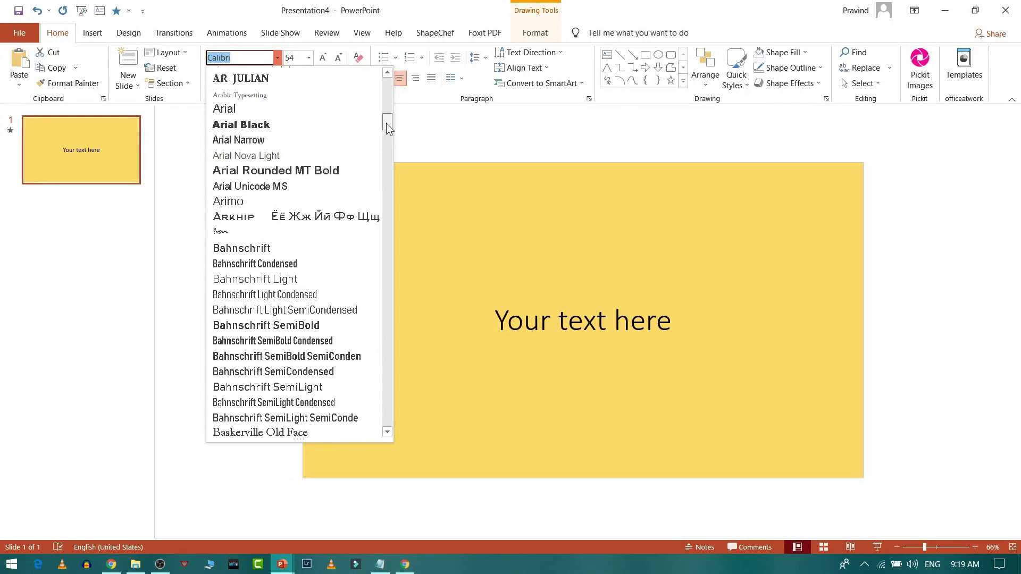
drag(386, 122, 386, 196)
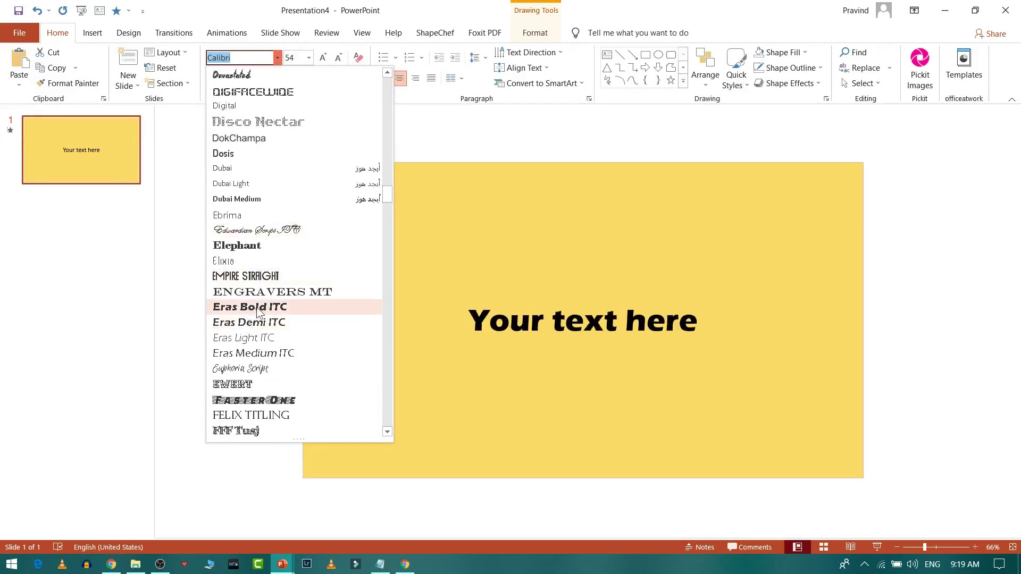
click(260, 307)
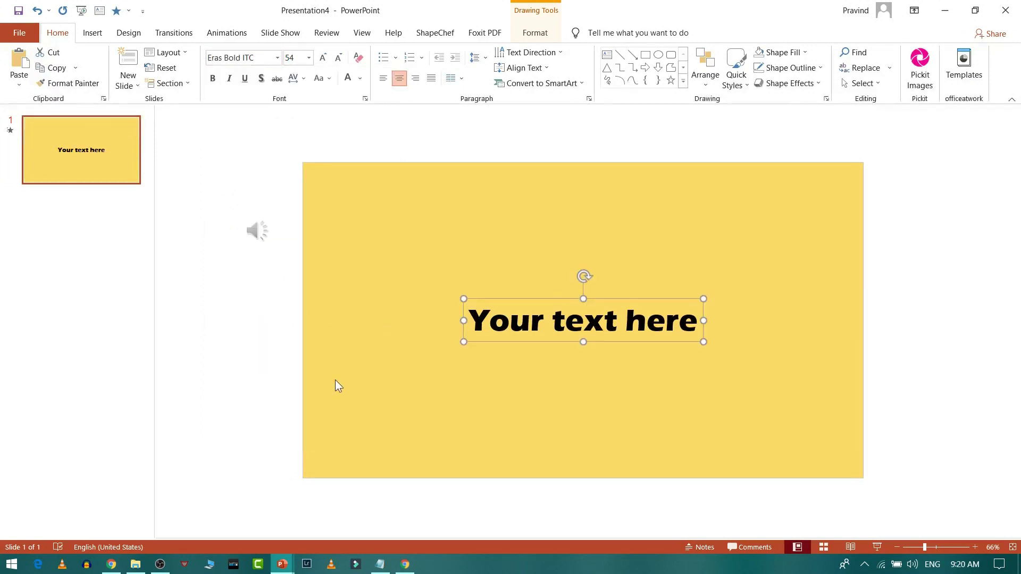
click(380, 564)
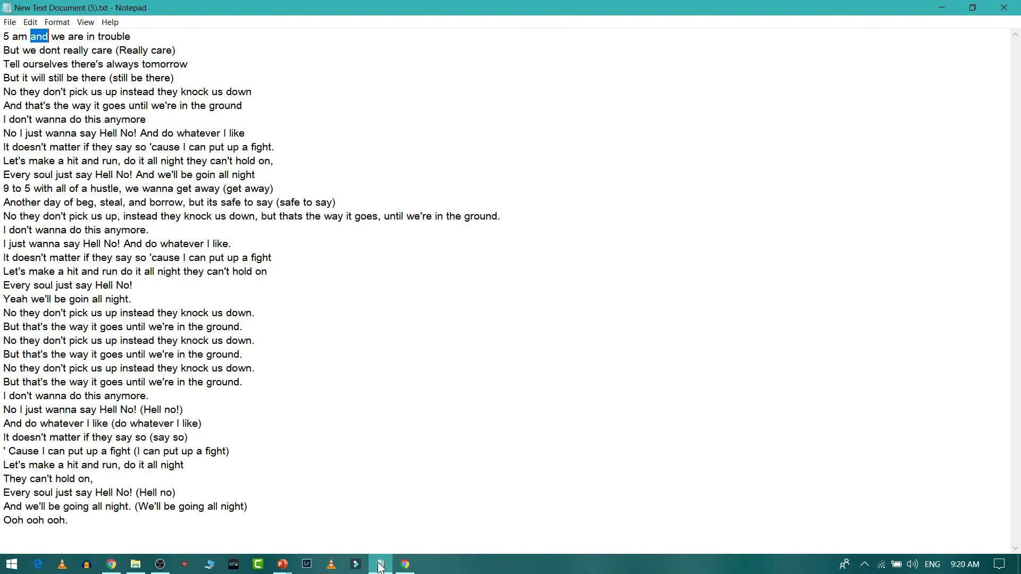
Copy '5 am' from the Notepad lyrics and paste it over the WordArt's 'Your text here'.
click(115, 63)
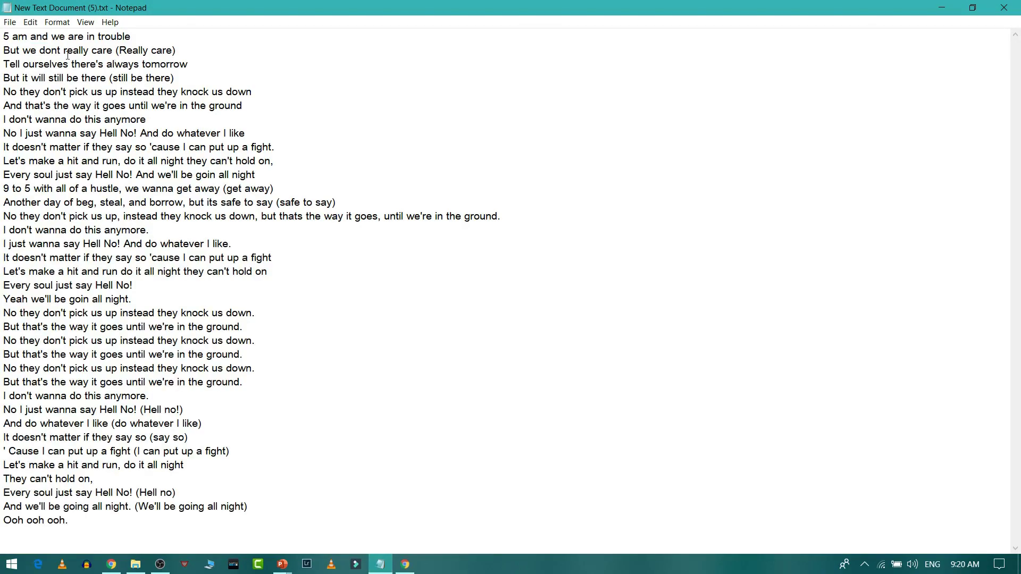
shift+click(2, 37)
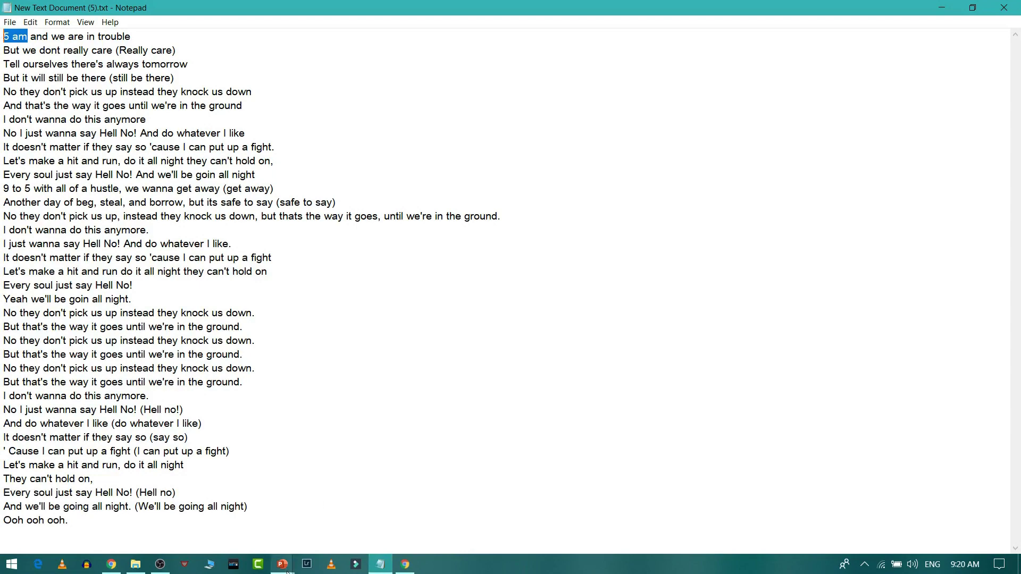
mouse_move(281, 563)
click(340, 516)
click(618, 316)
key(ctrl+a)
text(5 am)
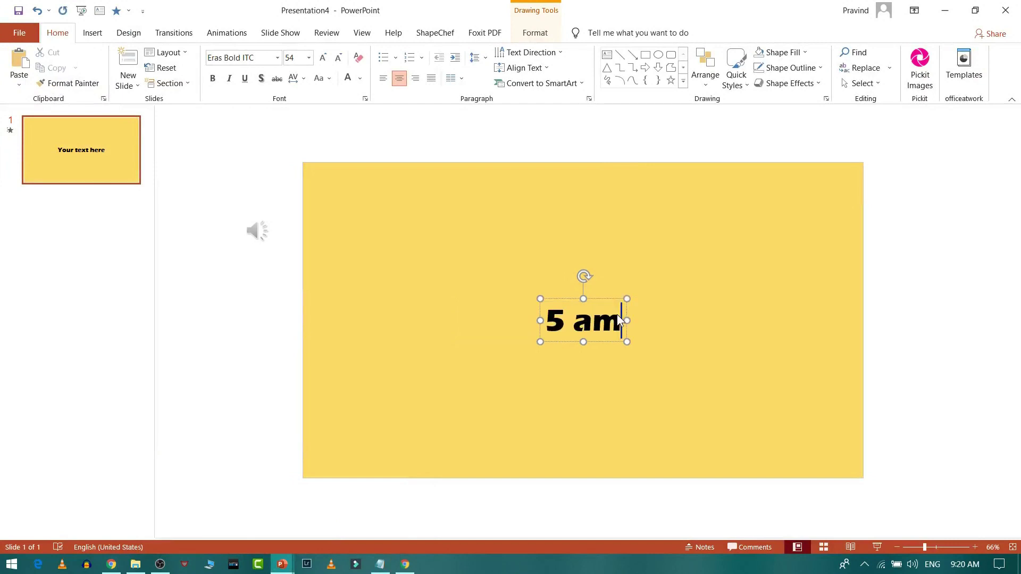
Duplicate the '5 am' slide and delete the copied audio icon from slide 2.
click(601, 302)
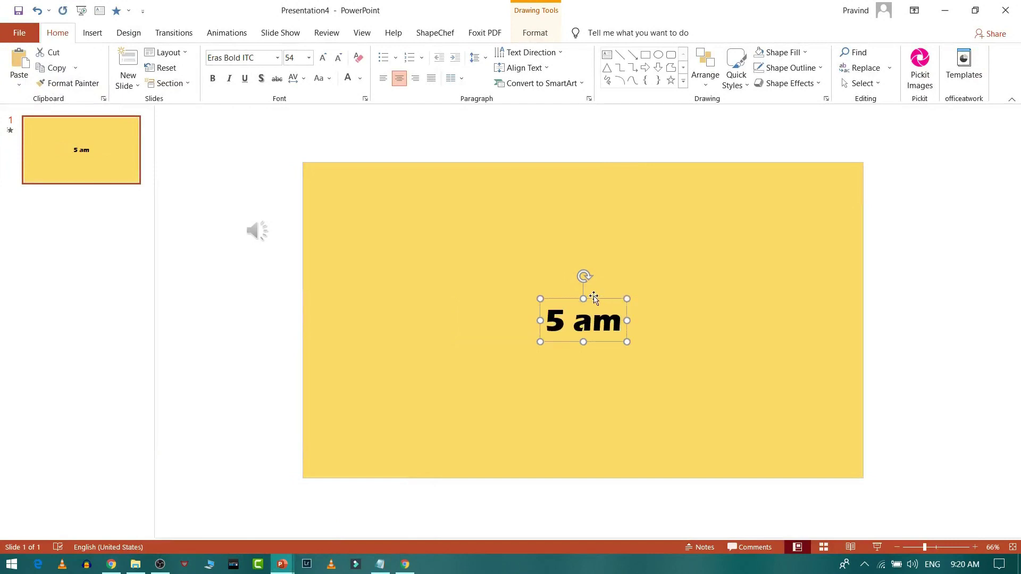
click(105, 150)
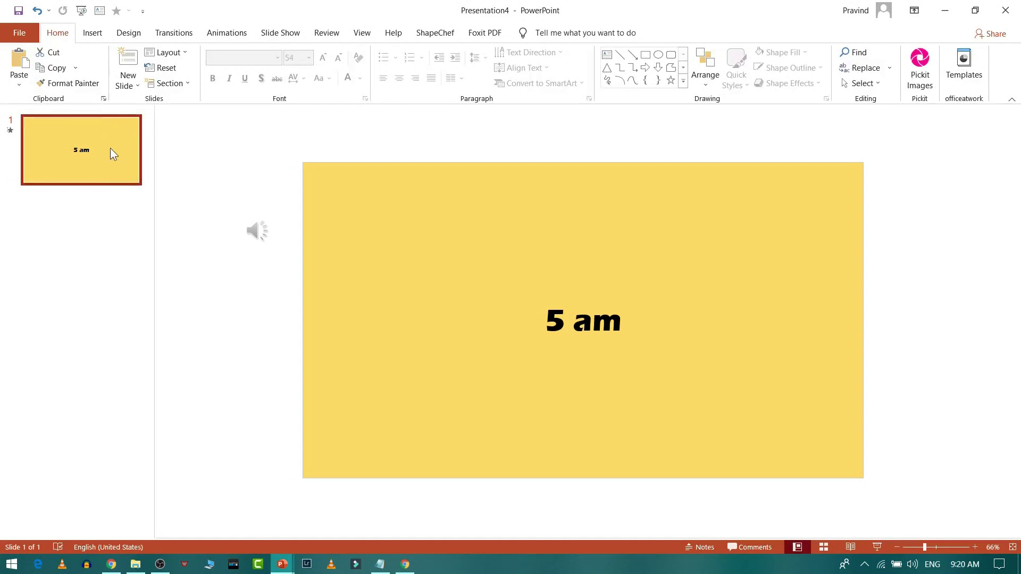
key(ctrl+d)
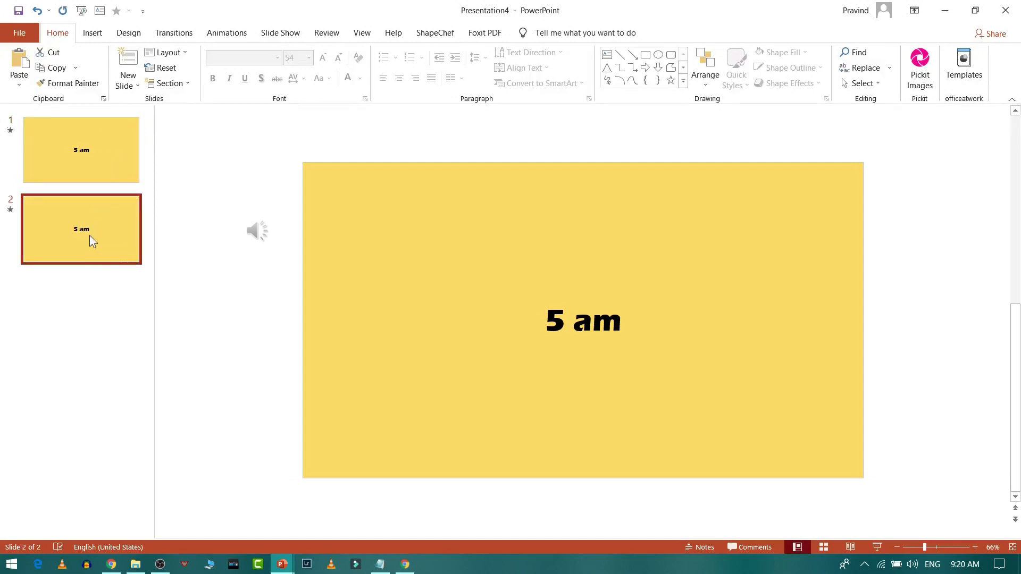
click(257, 232)
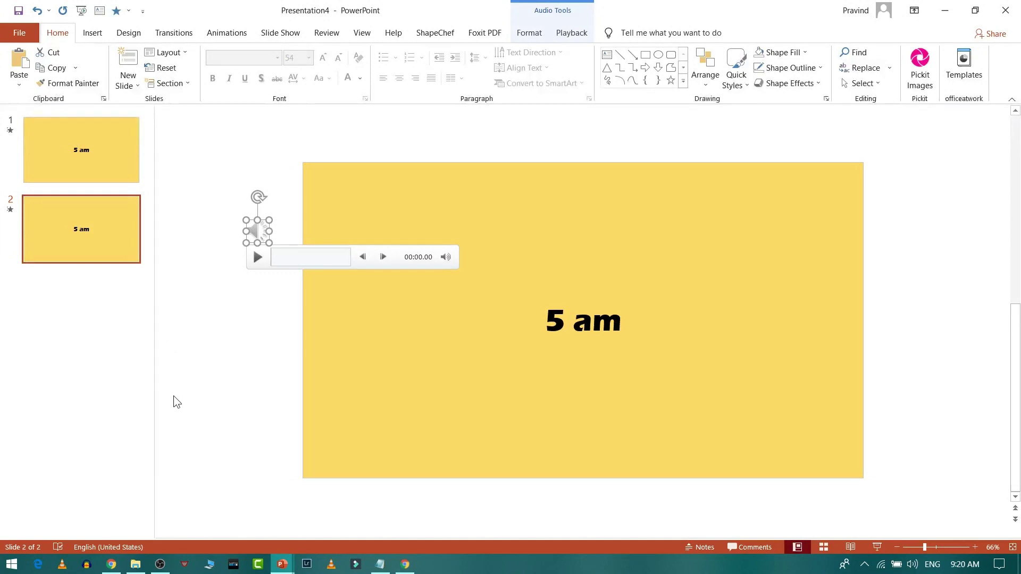
key(Delete)
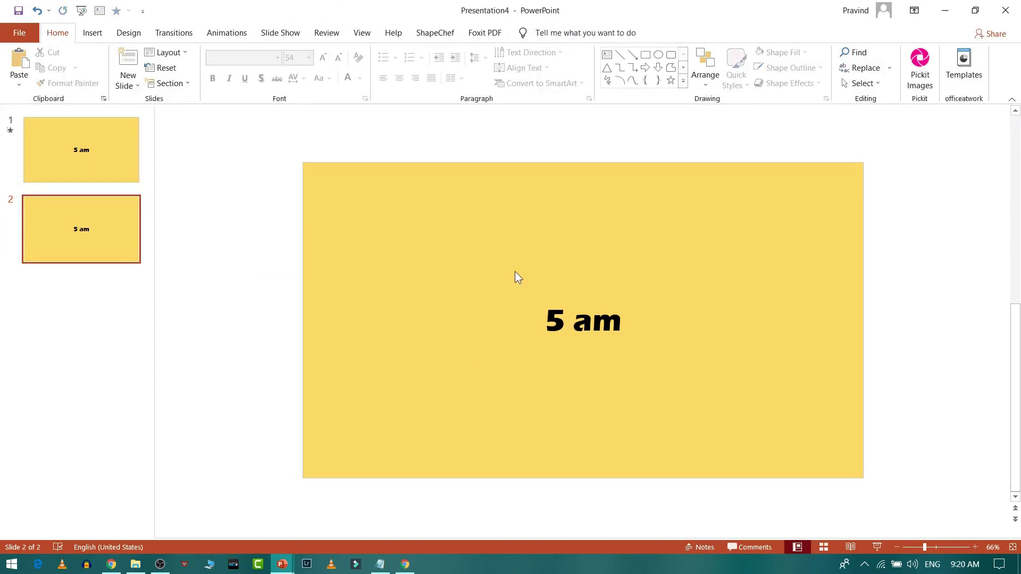
click(379, 564)
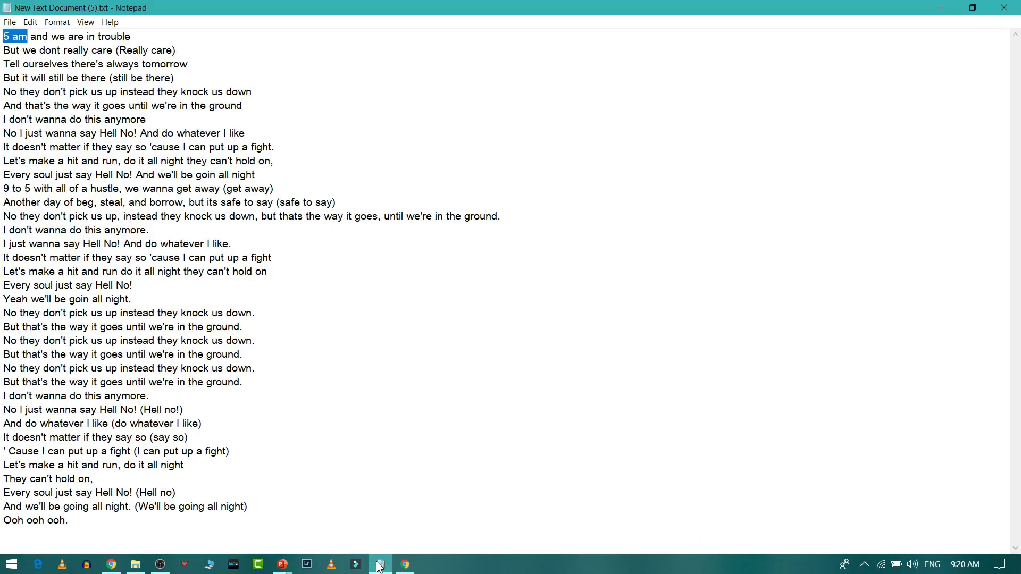
Change slide 2's text to 'AND', then duplicate it as slide 3 reading 'WE ARE'.
click(379, 564)
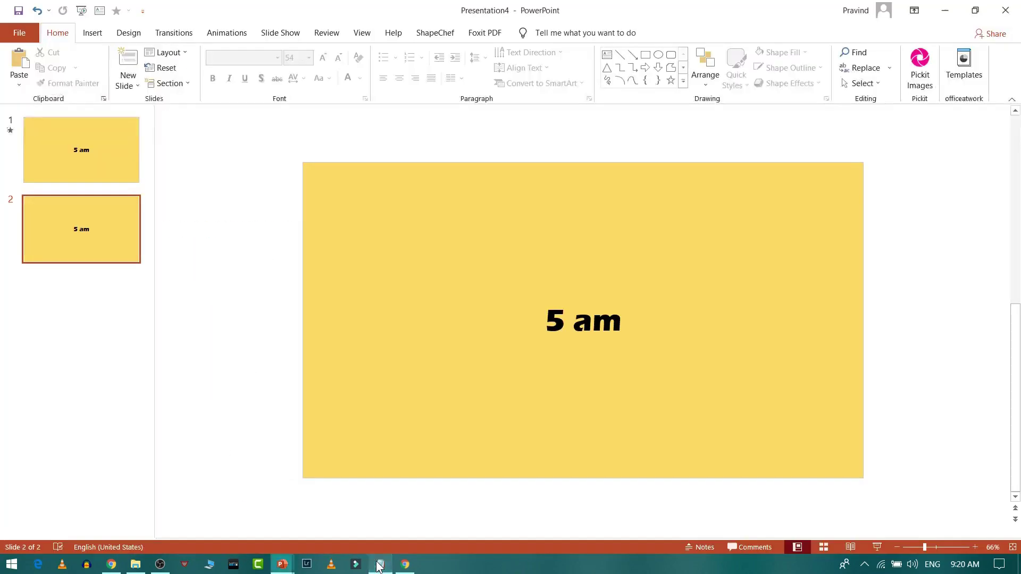
click(592, 324)
key(ctrl+a)
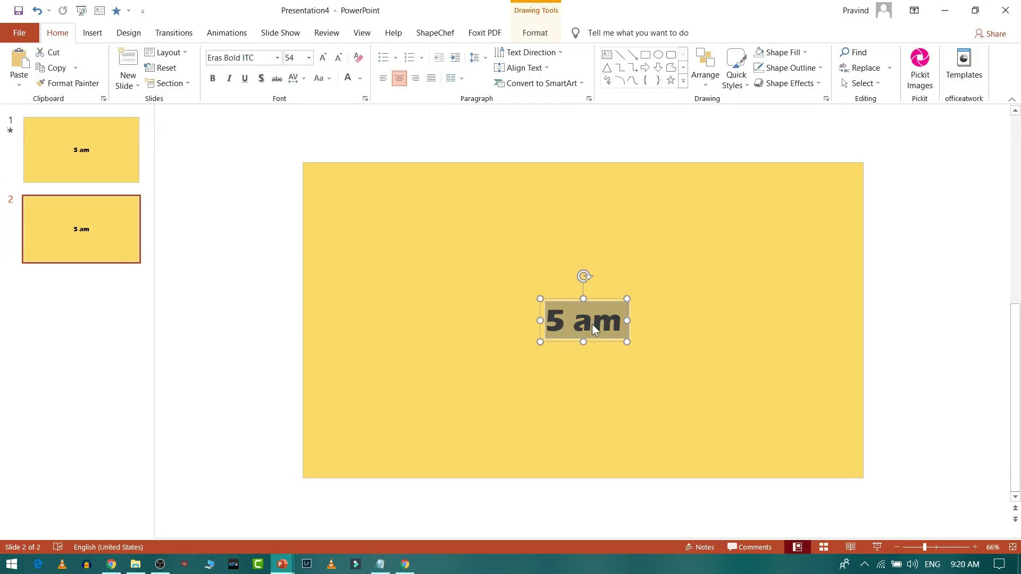
text(AND)
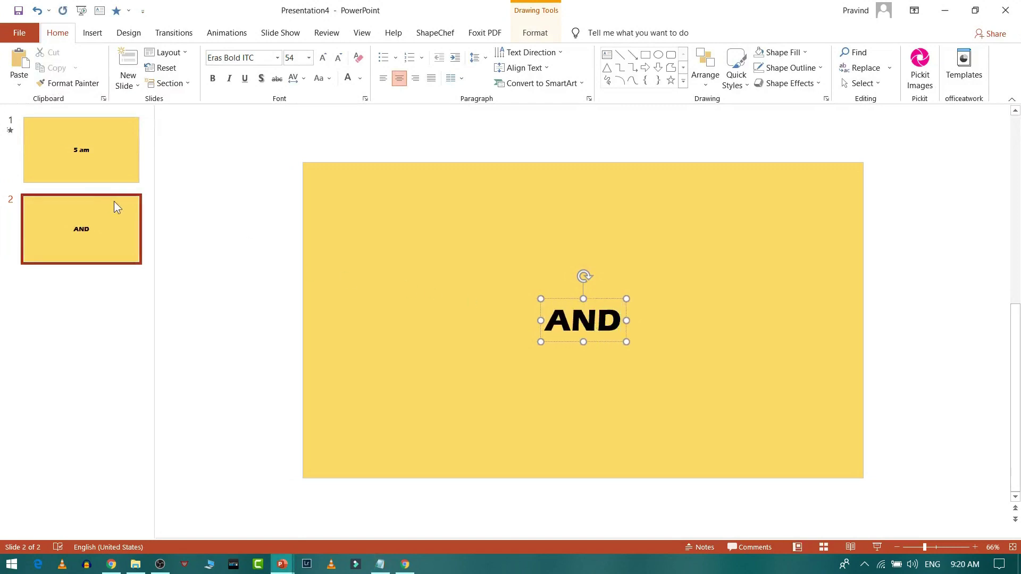
click(107, 200)
key(ctrl+d)
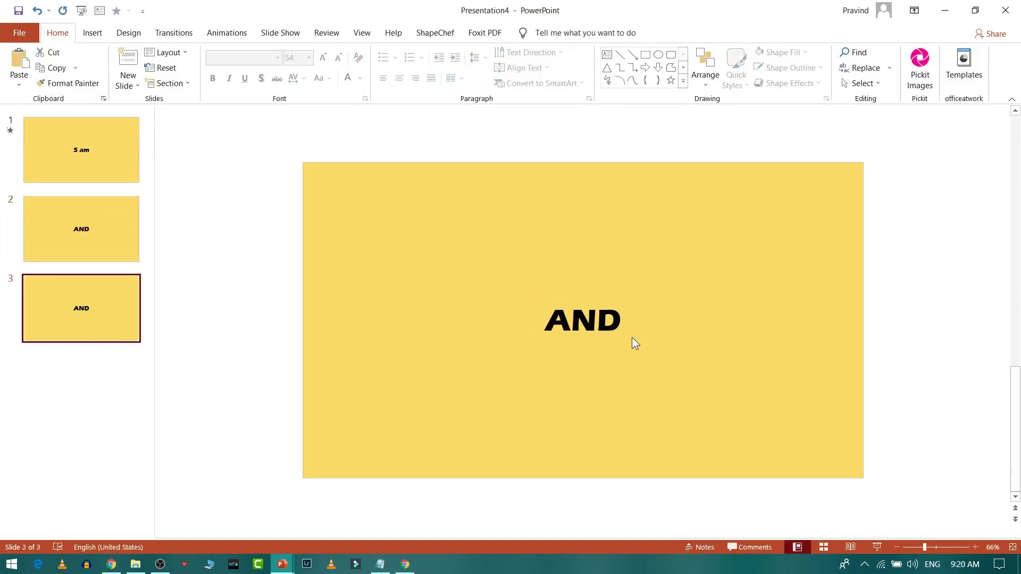
click(606, 323)
key(ctrl+a)
text(WE)
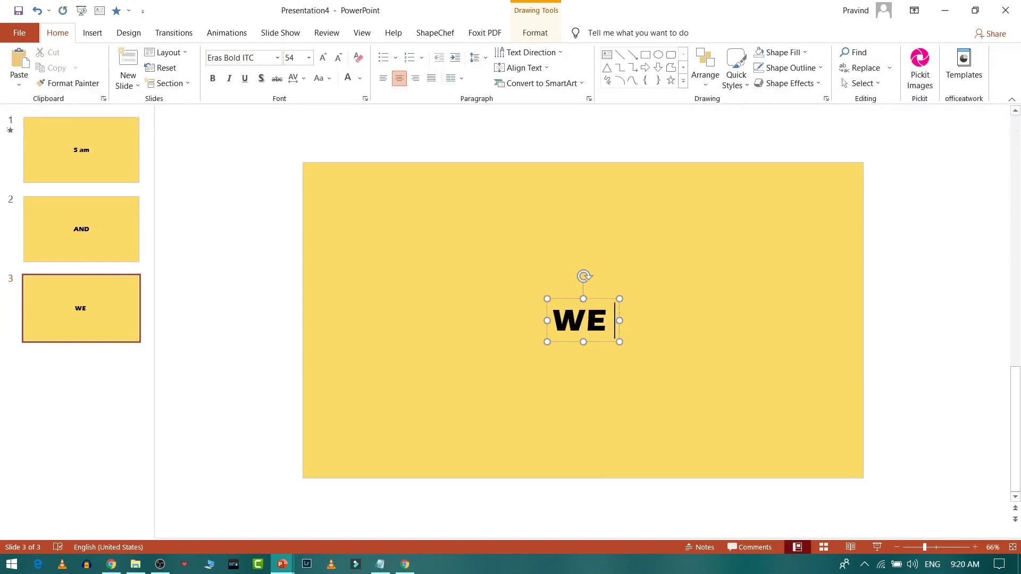
text( ARE)
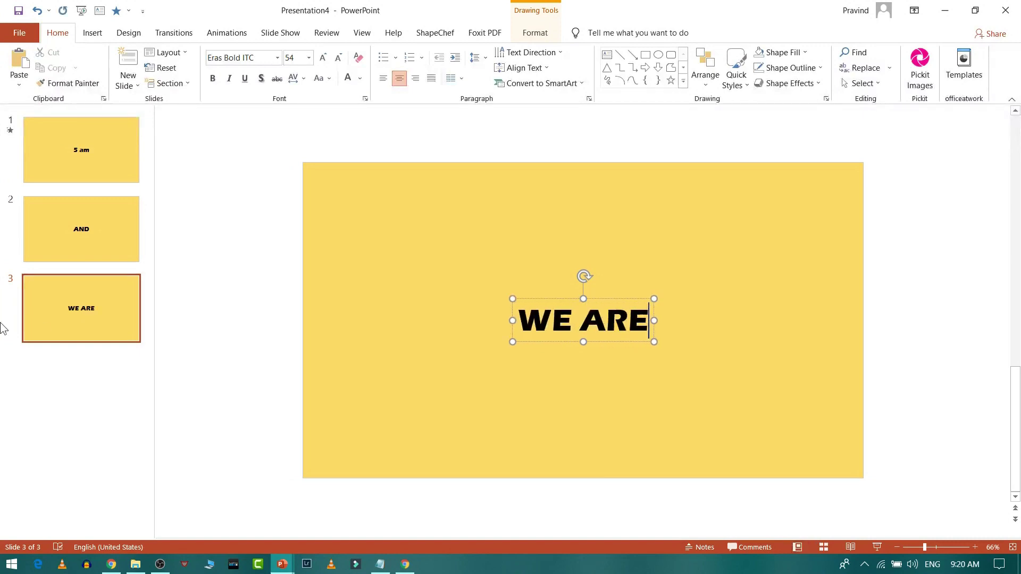
Duplicate further to add slide 4 'IN' and slide 5 'Trouble'.
click(85, 299)
key(ctrl+d)
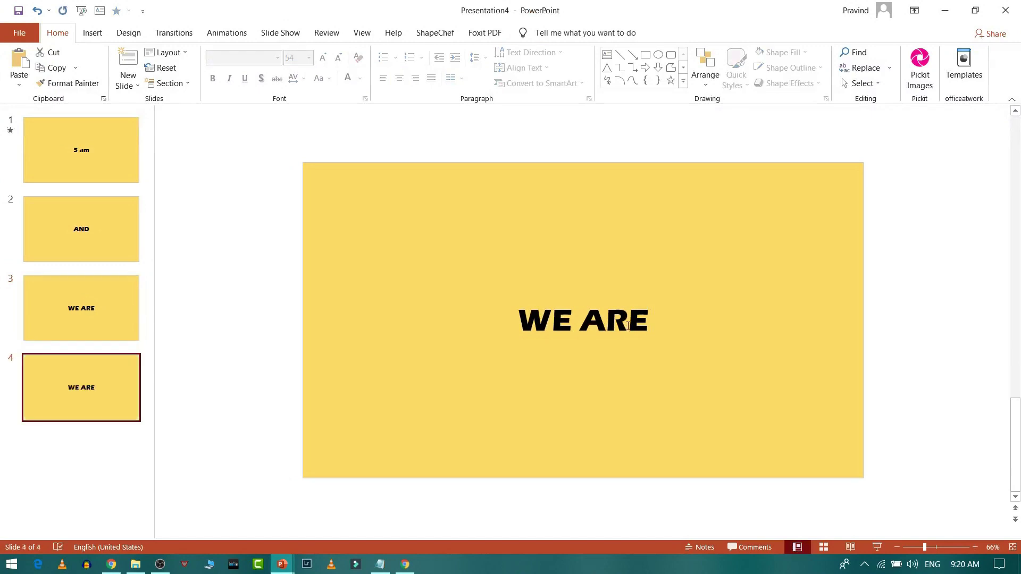
click(628, 325)
key(ctrl+a)
text(IN)
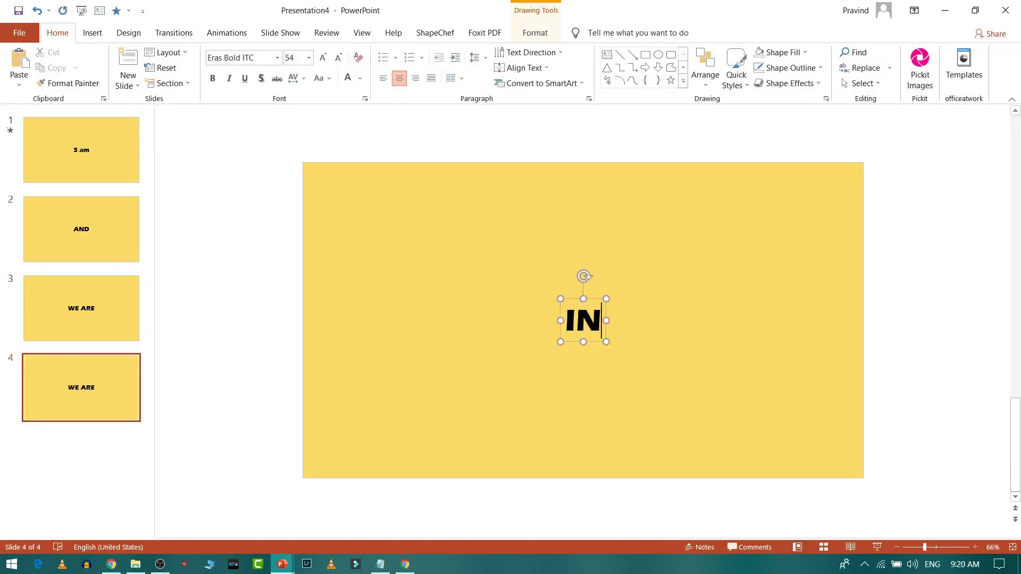
click(114, 377)
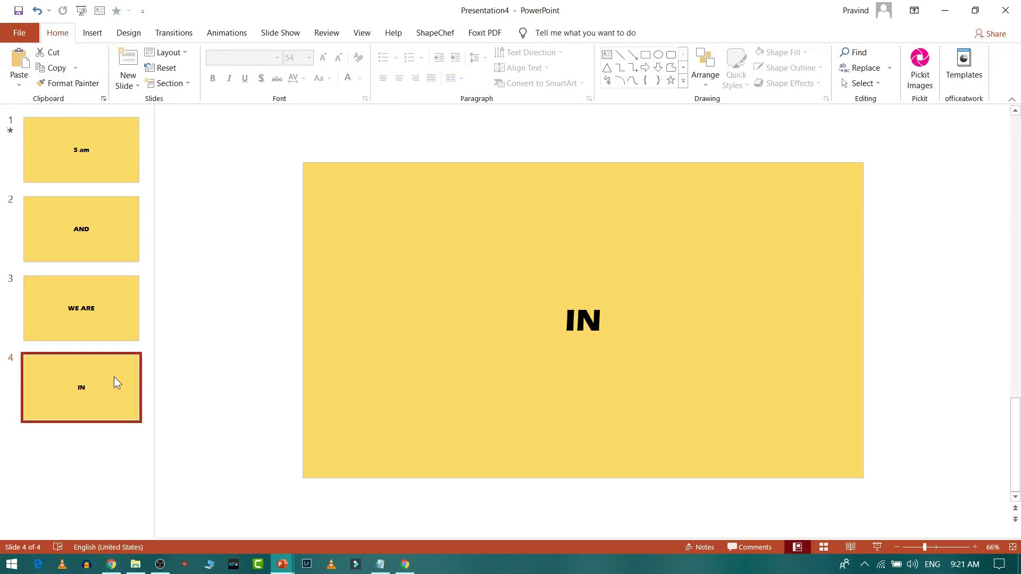
key(ctrl+d)
click(575, 321)
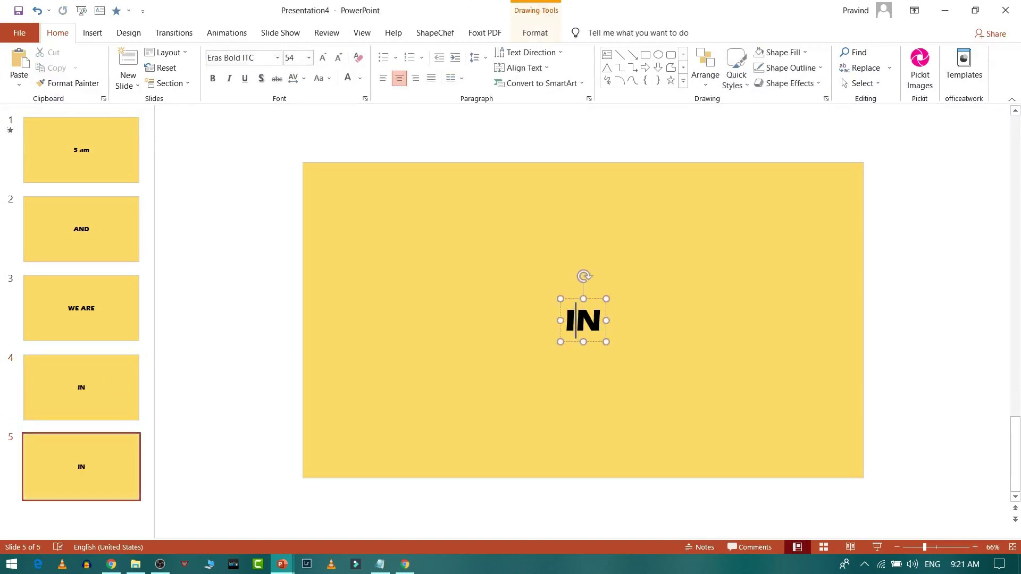
double_click(588, 323)
text(Trouble)
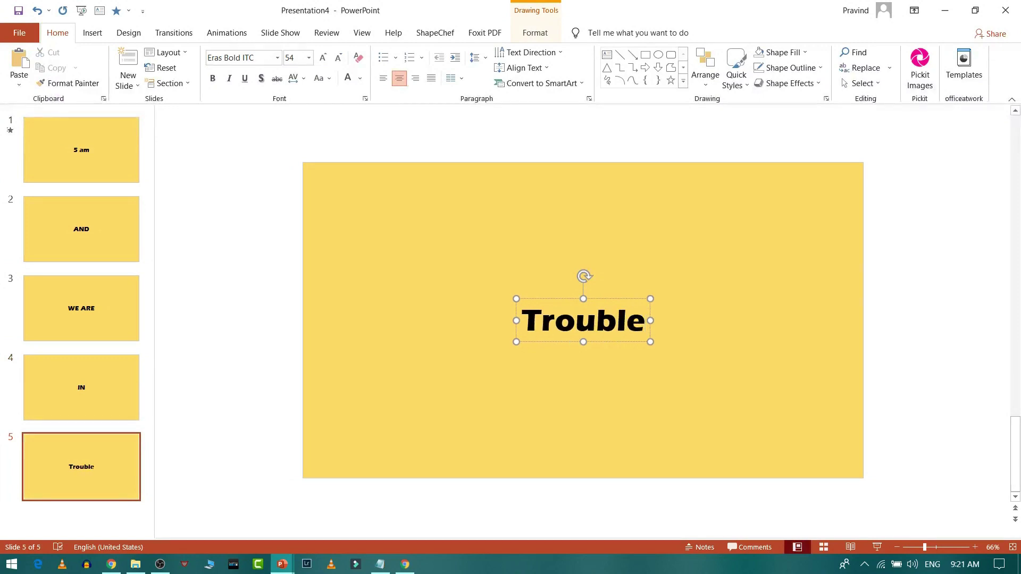
click(78, 468)
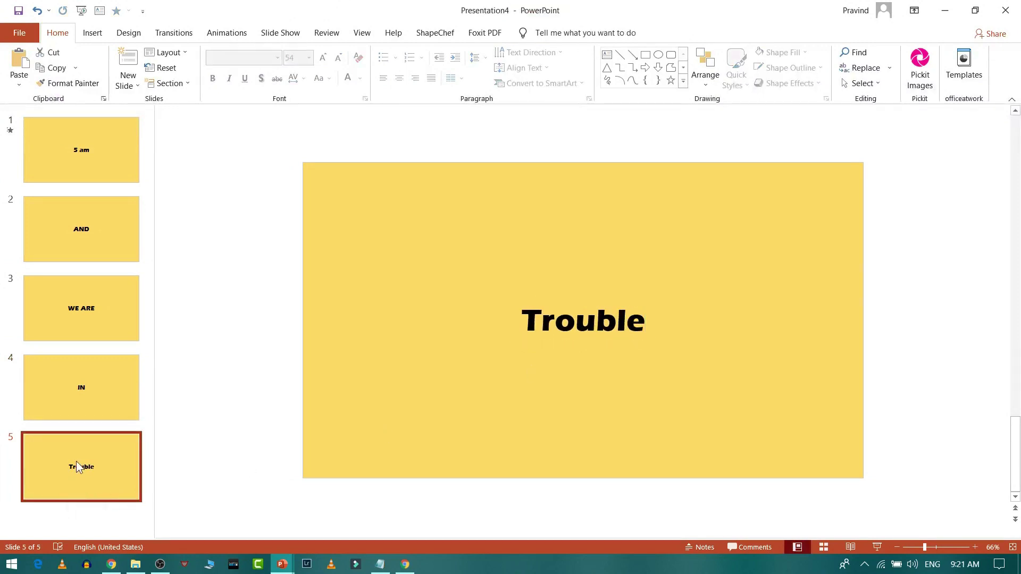
Return to the '5 am' slide and start the slideshow from the beginning.
click(83, 168)
click(212, 167)
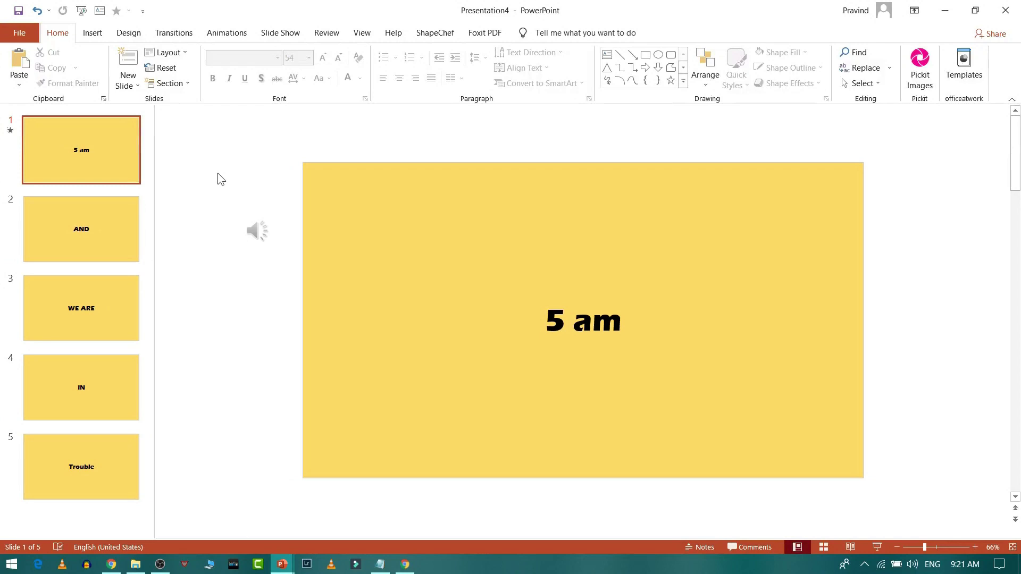
key(F5)
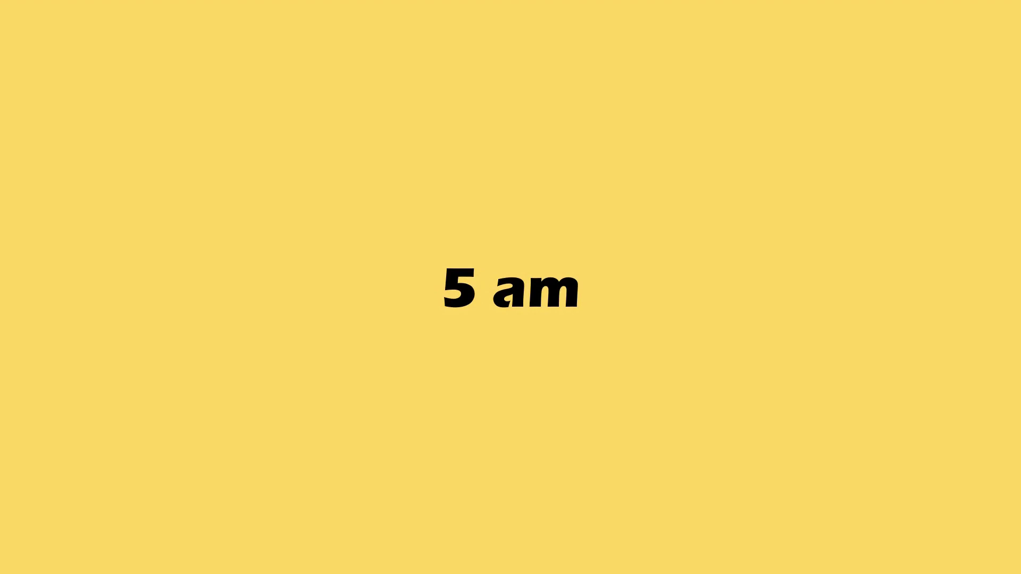
key(Escape)
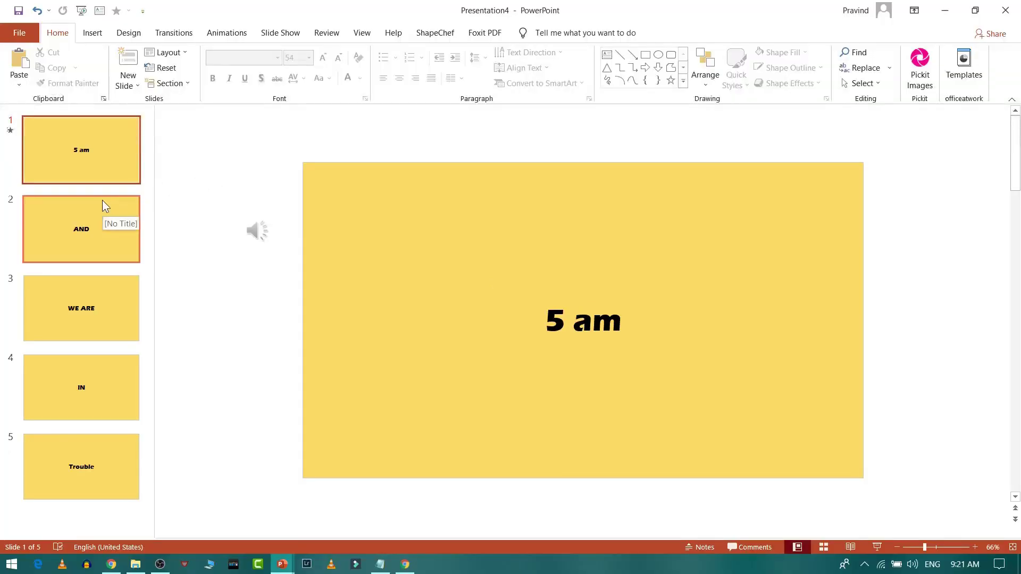
click(114, 142)
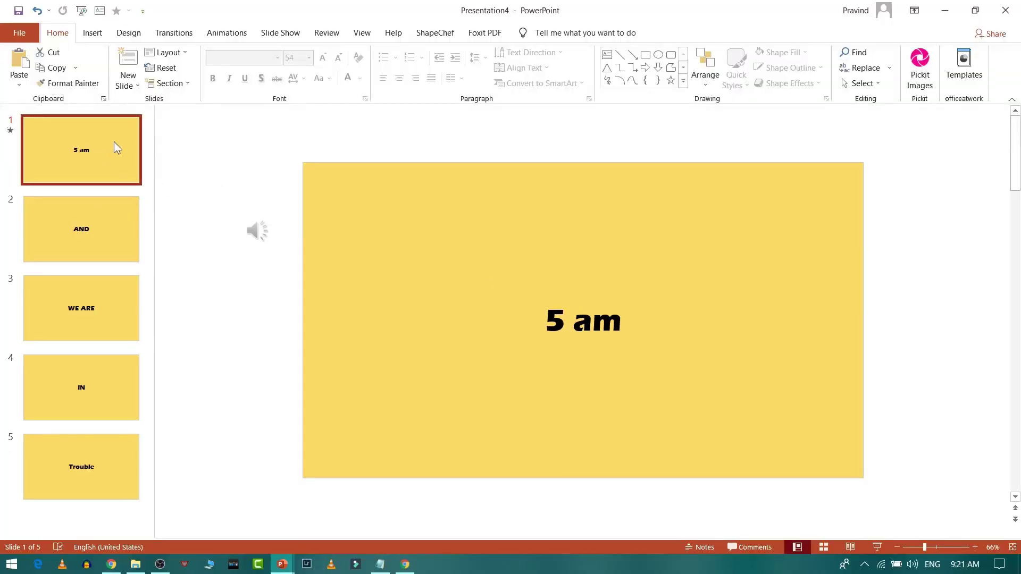
Apply no transition with 0.01 duration and auto-advance after 00:02.00 to all slides.
click(178, 37)
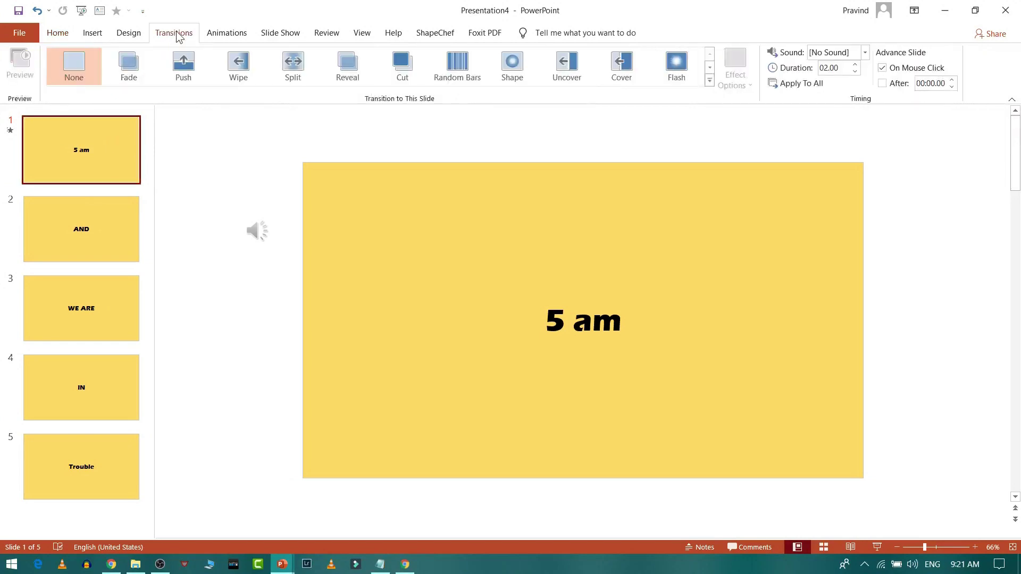
click(75, 66)
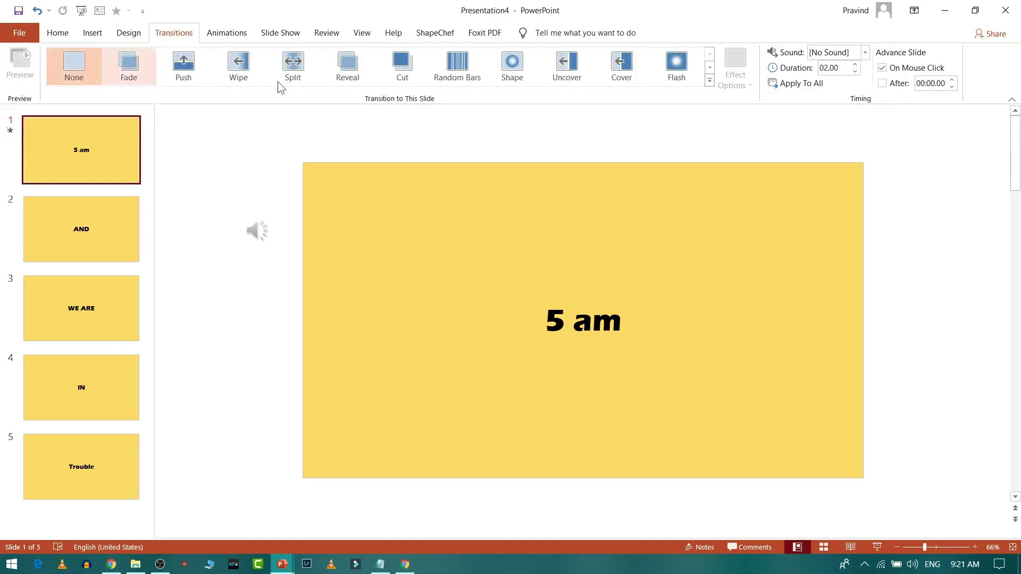
click(854, 72)
click(853, 72)
click(854, 73)
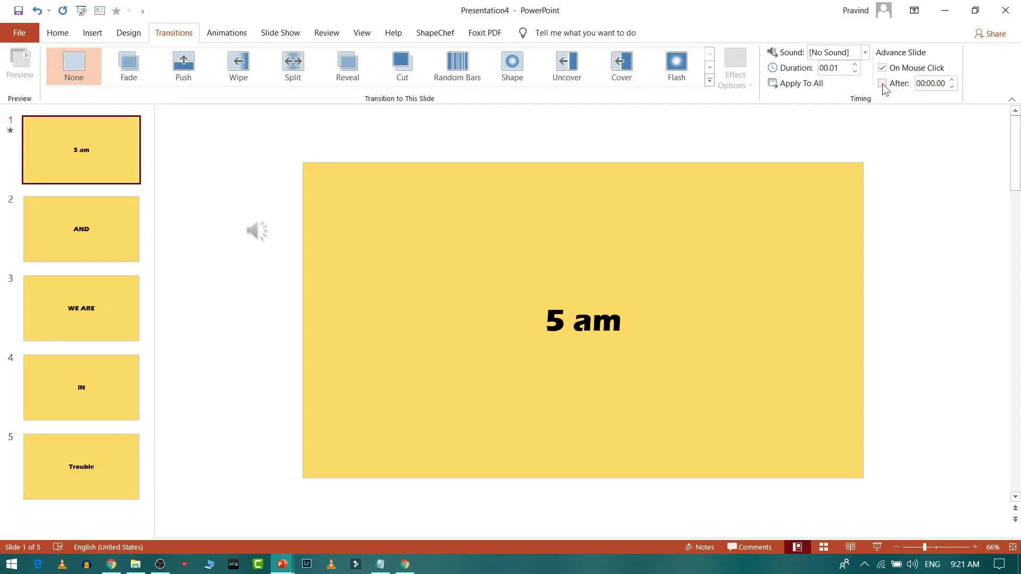
click(952, 80)
click(806, 85)
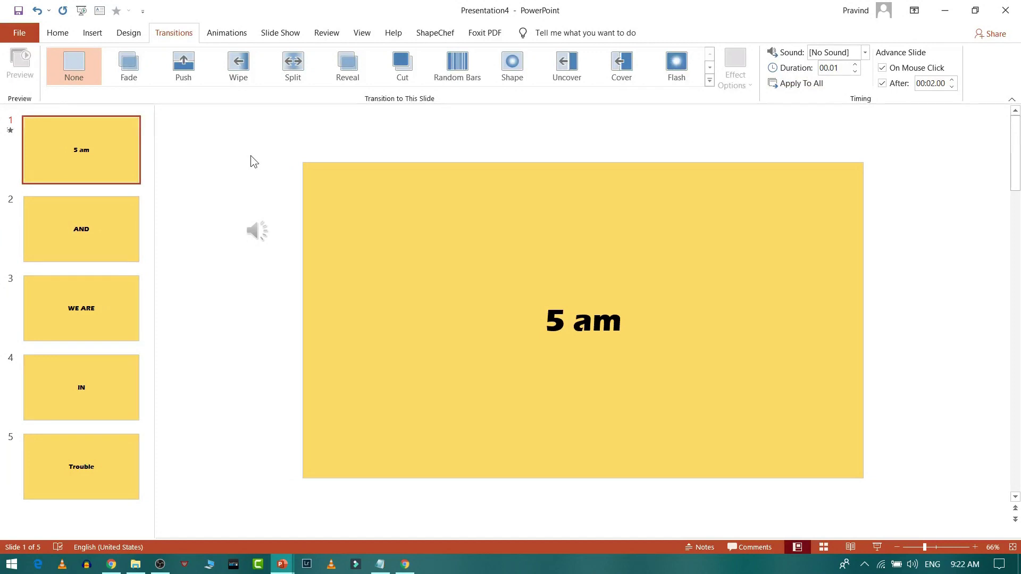
Preview the show, then change the AND slide's After time to 4.
key(F5)
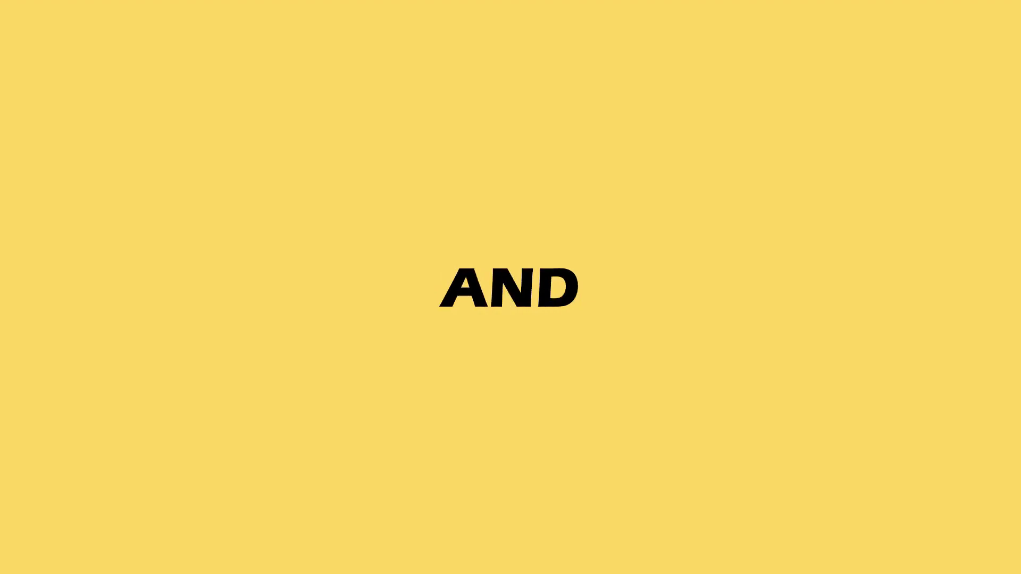
key(Escape)
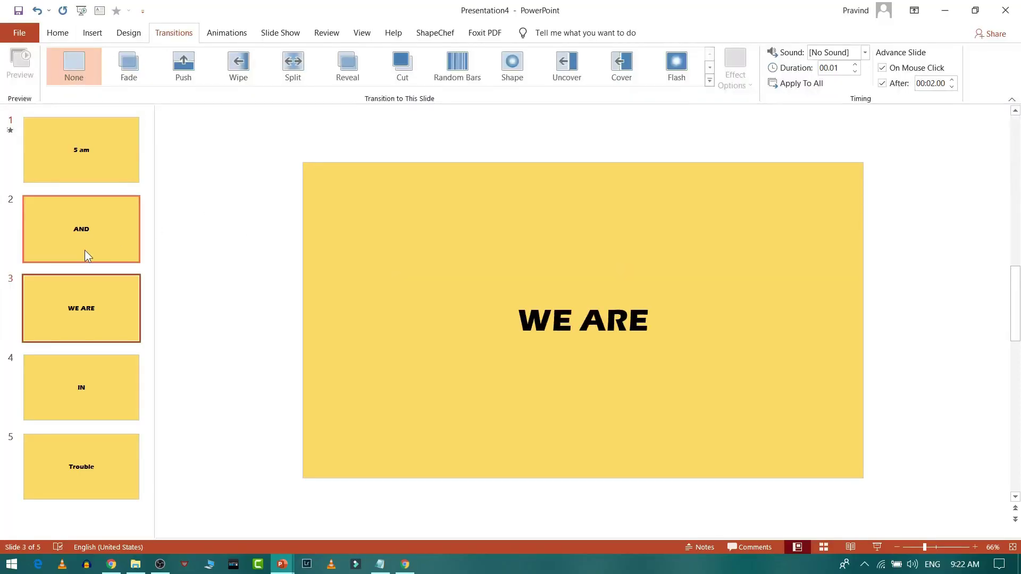
click(87, 255)
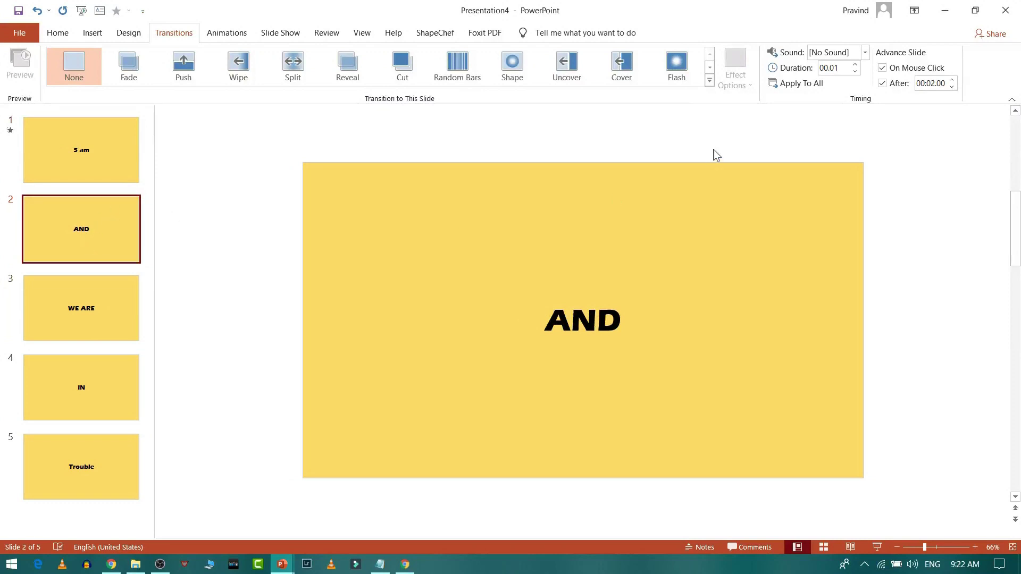
click(952, 86)
click(941, 82)
text(4)
key(Return)
Review the WE ARE, IN and Trouble slide timings, previewing the show before and after.
key(F5)
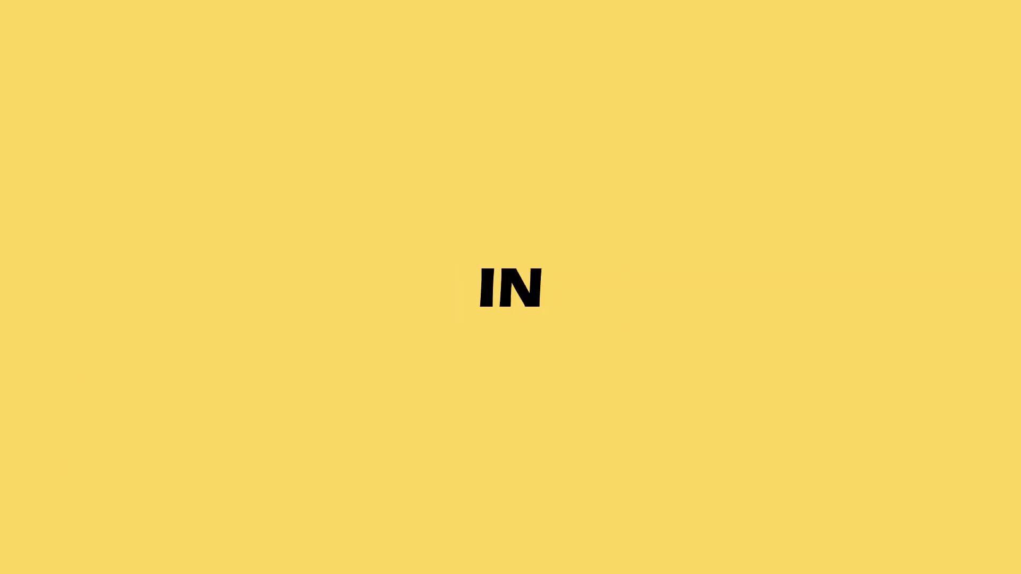
key(Escape)
click(81, 325)
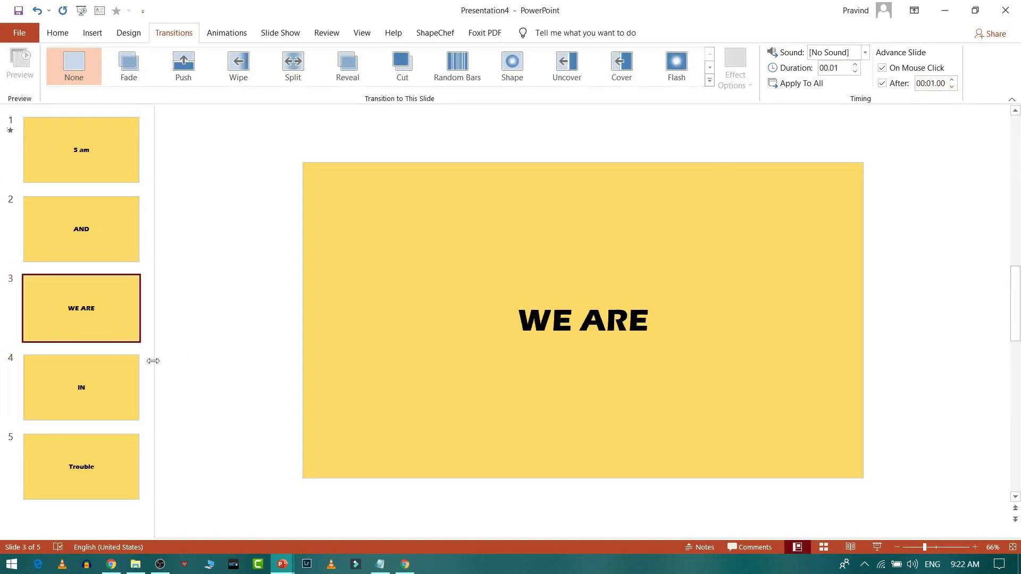
click(96, 388)
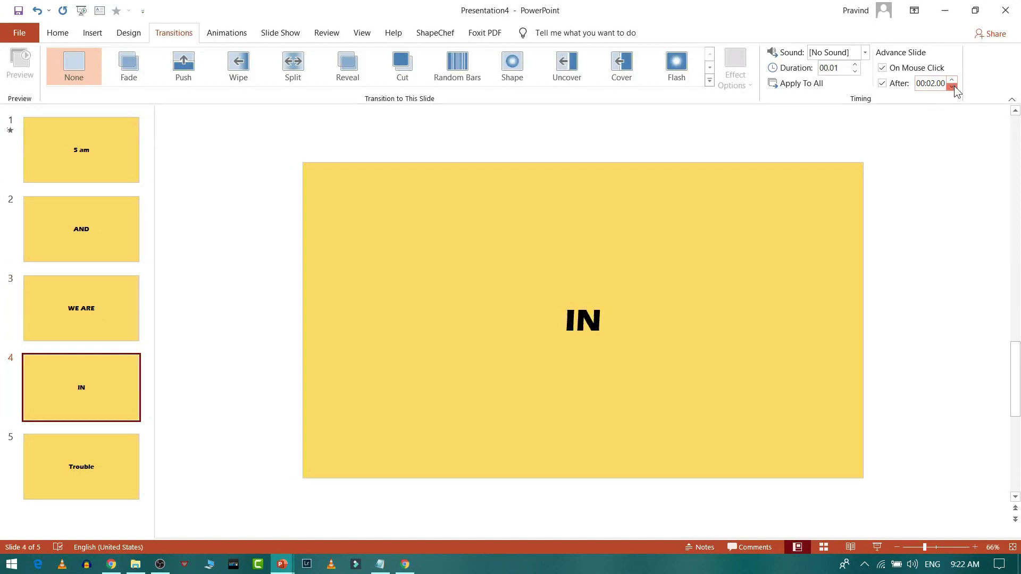
click(104, 476)
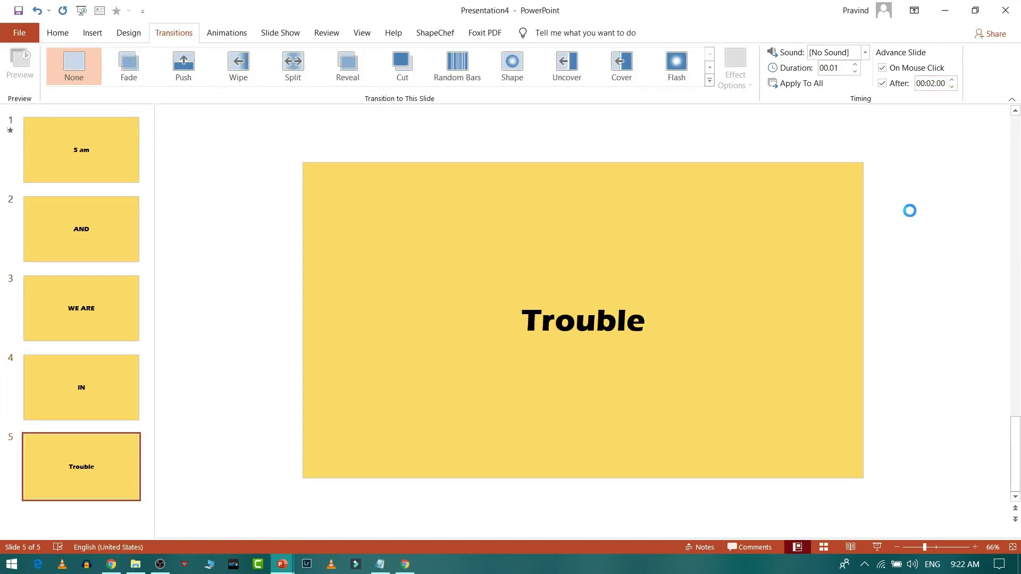
key(F5)
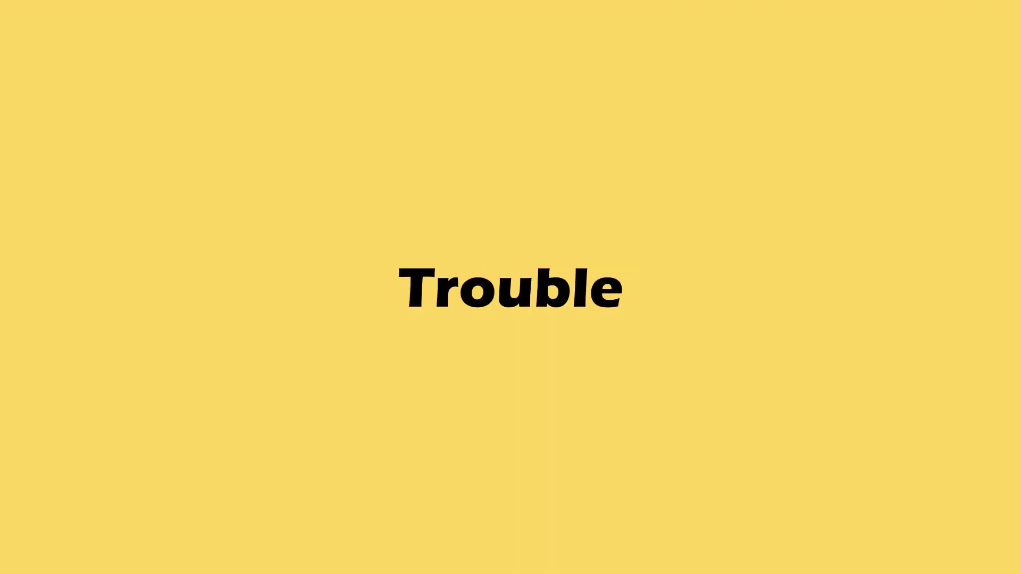
key(Escape)
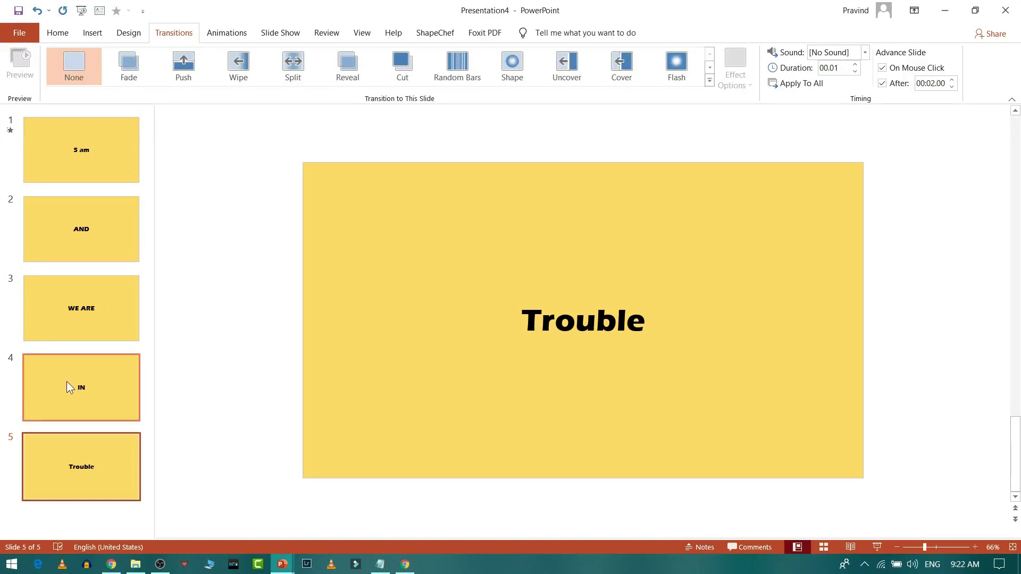
Set slide 4 'IN' to advance automatically after 00:00.50 and test the show.
click(69, 387)
click(952, 87)
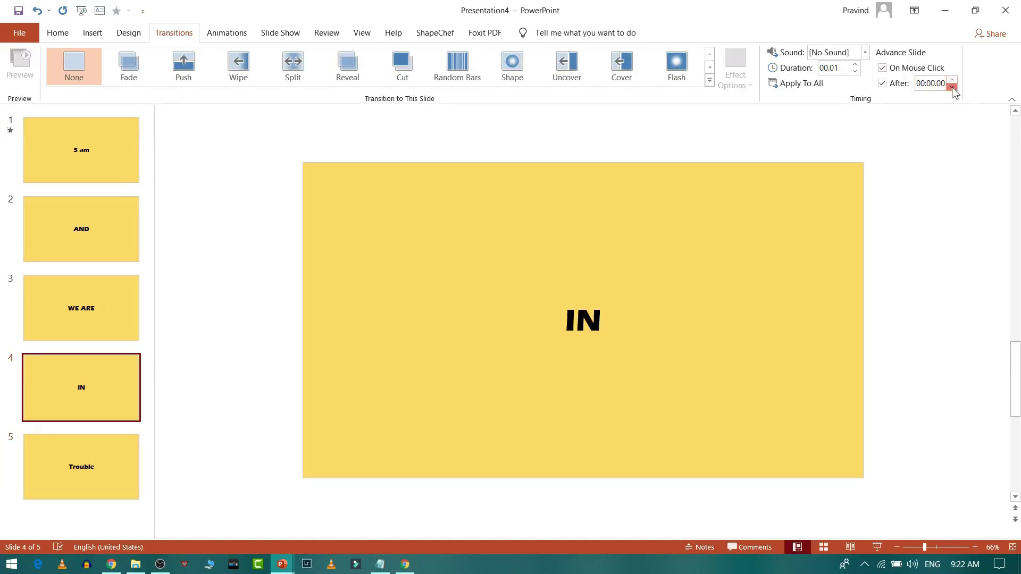
click(942, 83)
click(941, 84)
key(BackSpace)
key(BackSpace)
text(50)
key(Return)
key(F5)
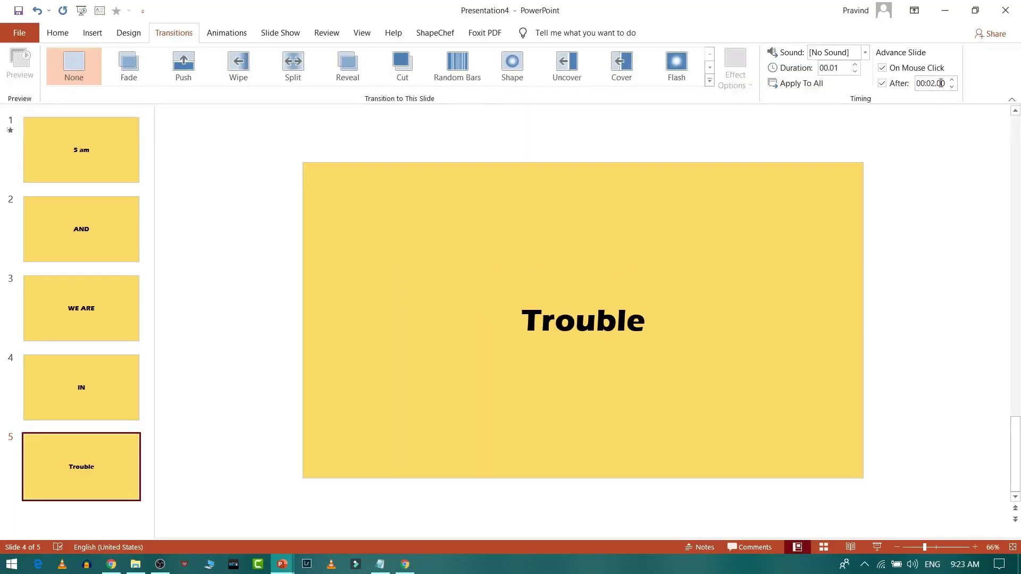
Set slide 3 'WE ARE' to advance automatically after 00:00.70.
click(116, 321)
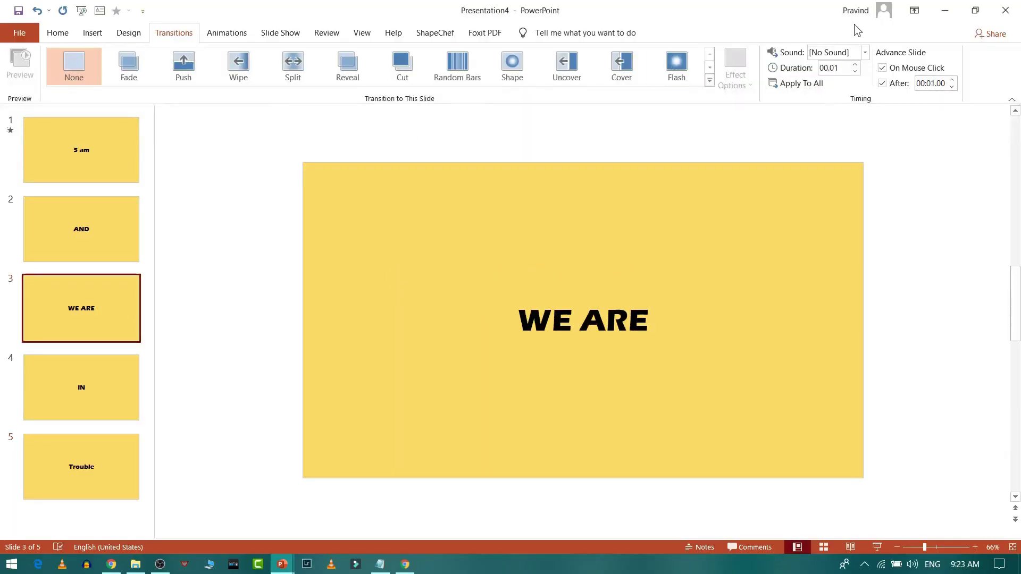
click(952, 87)
click(942, 82)
click(942, 82)
key(BackSpace)
key(BackSpace)
text(70)
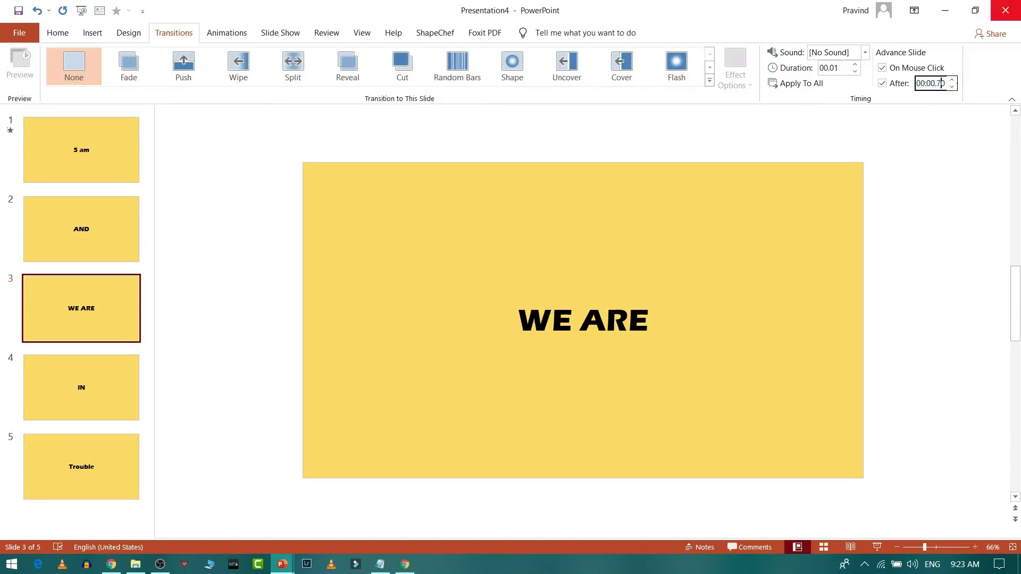
key(Return)
Run the slide show twice from the start to check the shortened timings.
key(F5)
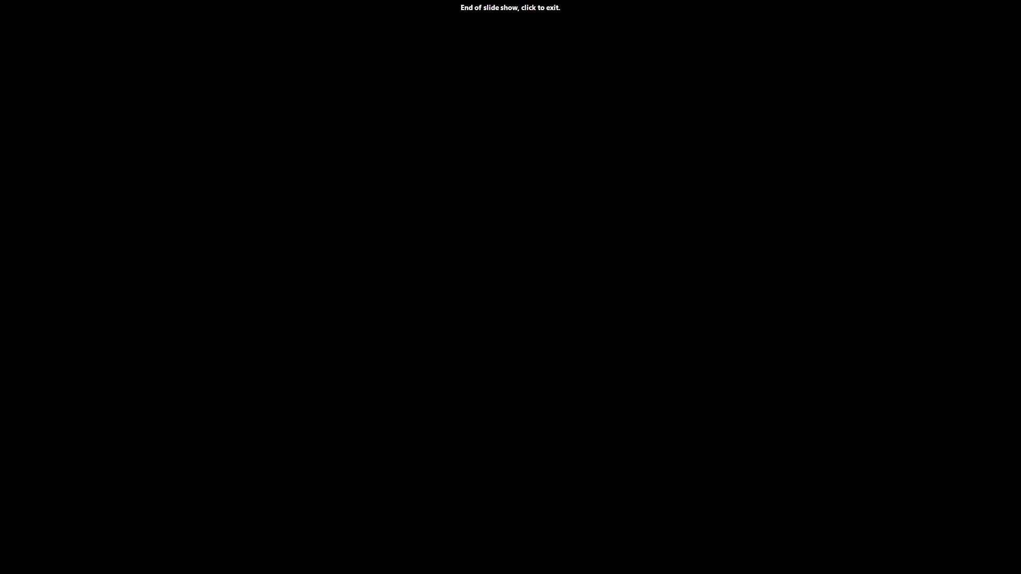
key(Escape)
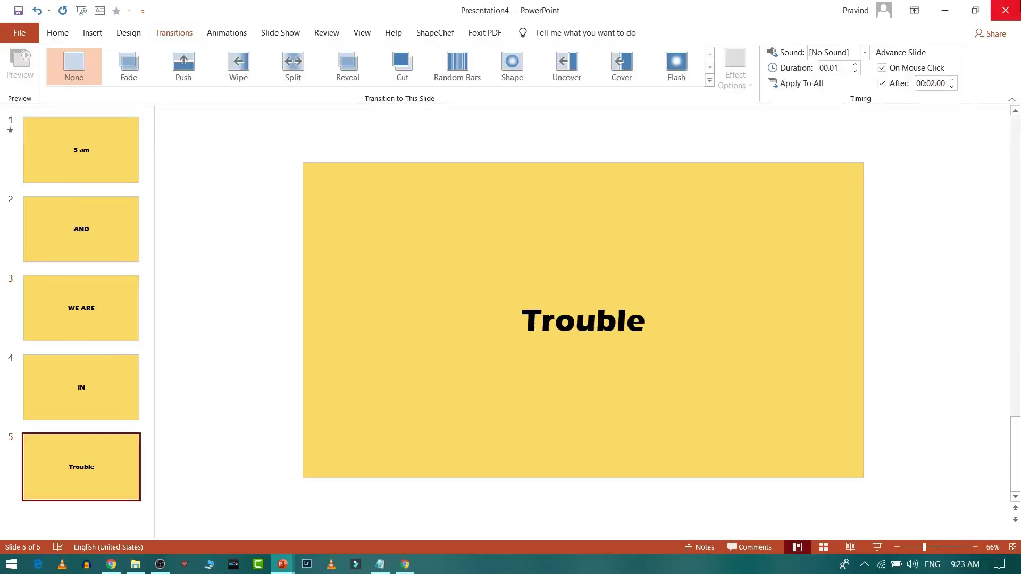
key(F5)
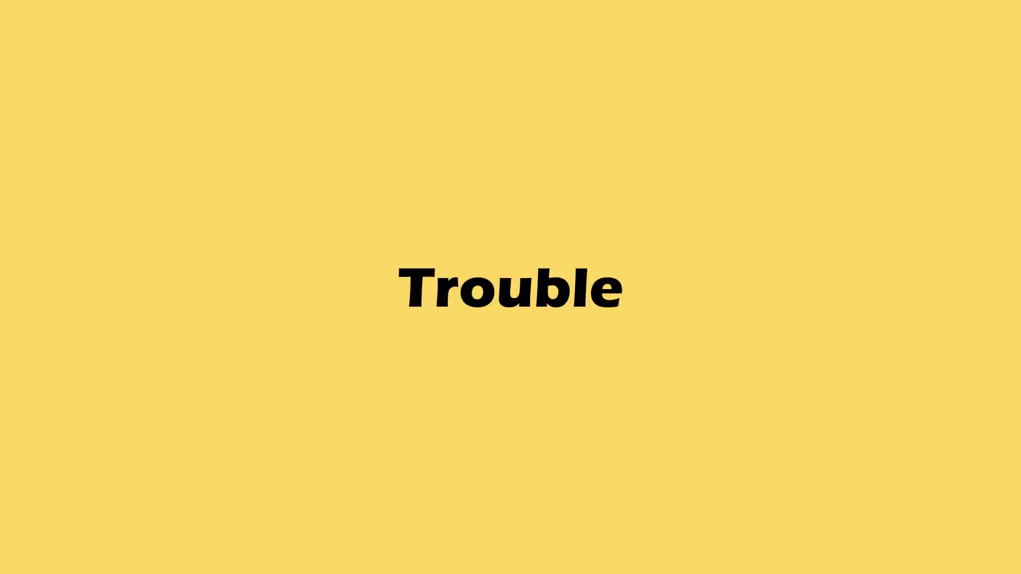
key(Escape)
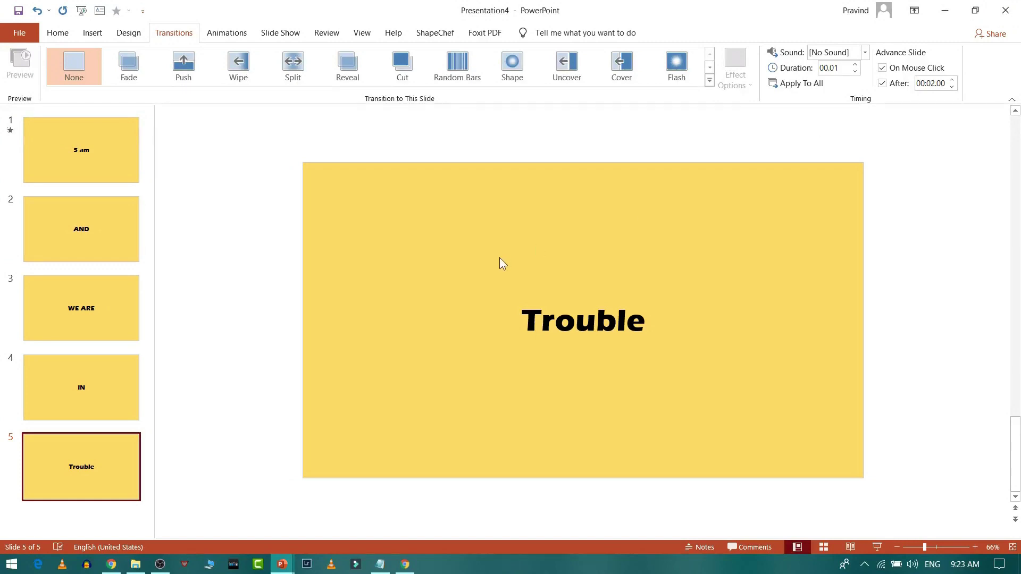
click(554, 320)
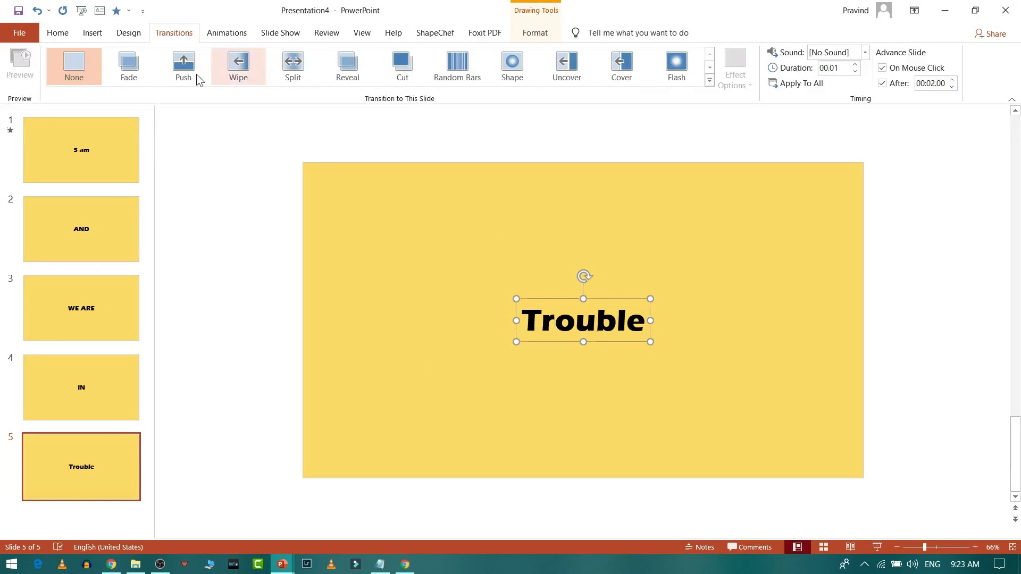
Give 'Trouble' a Float In entrance animation and show the Animation Pane.
click(224, 34)
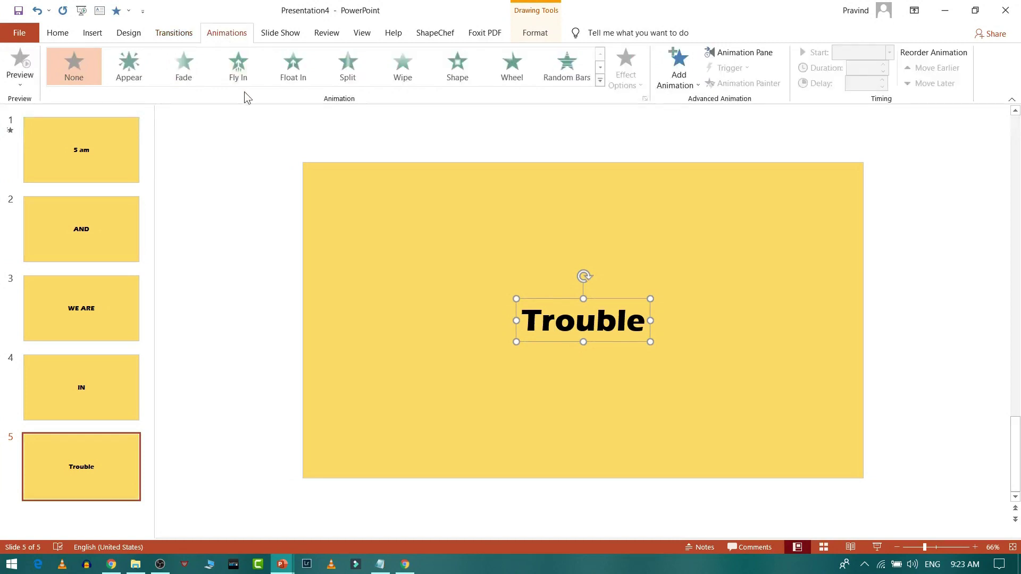
click(293, 70)
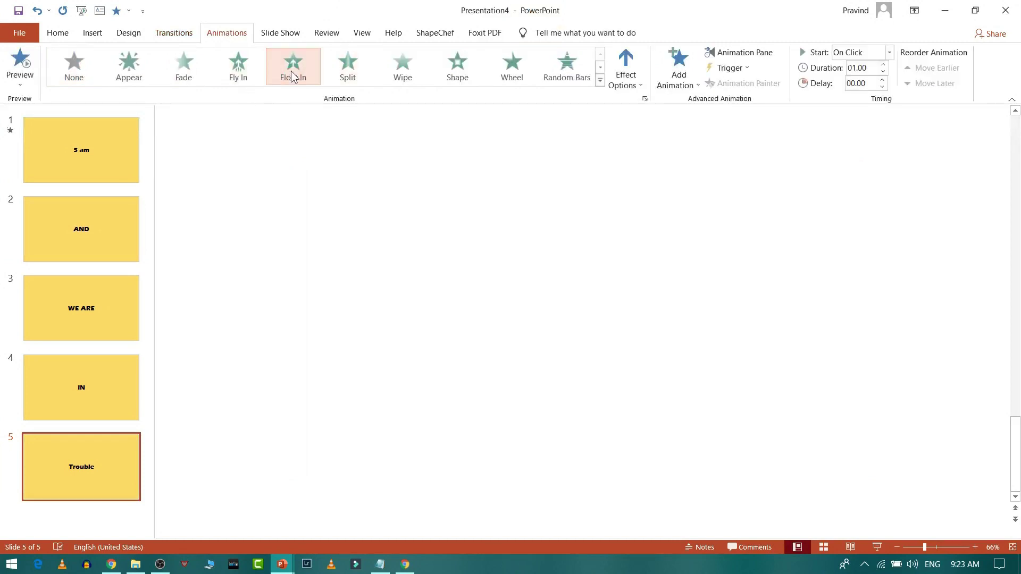
click(744, 53)
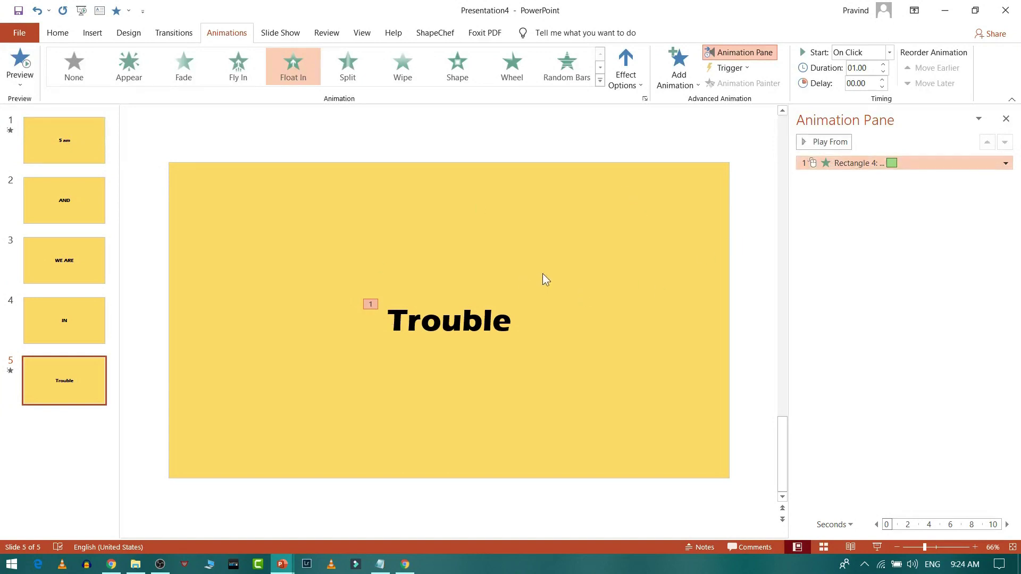
right_click(854, 164)
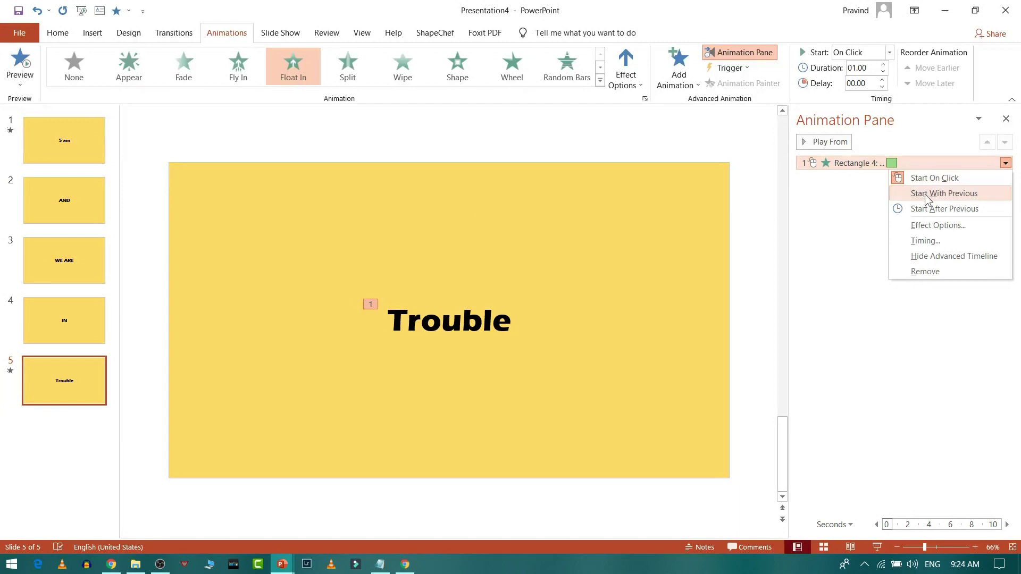
Make the Trouble animation start With Previous and animate by letter with 100% delay.
click(925, 194)
double_click(853, 164)
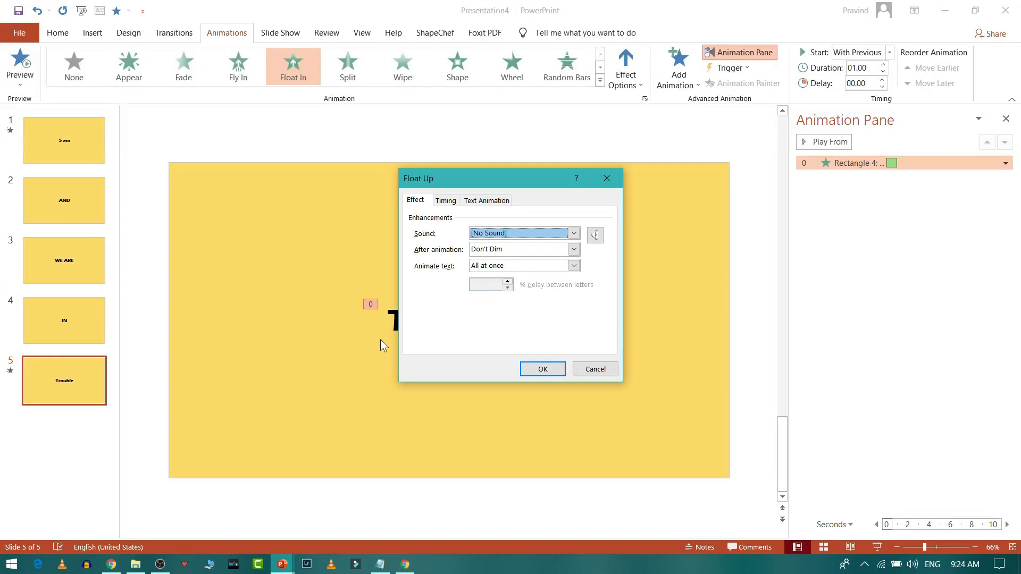
click(565, 266)
click(488, 295)
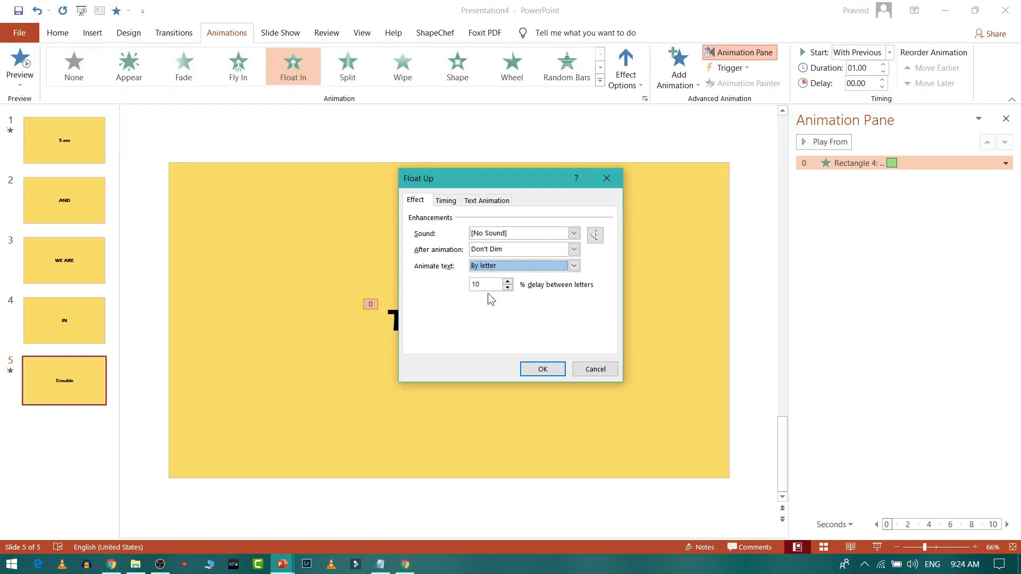
click(489, 282)
text(0)
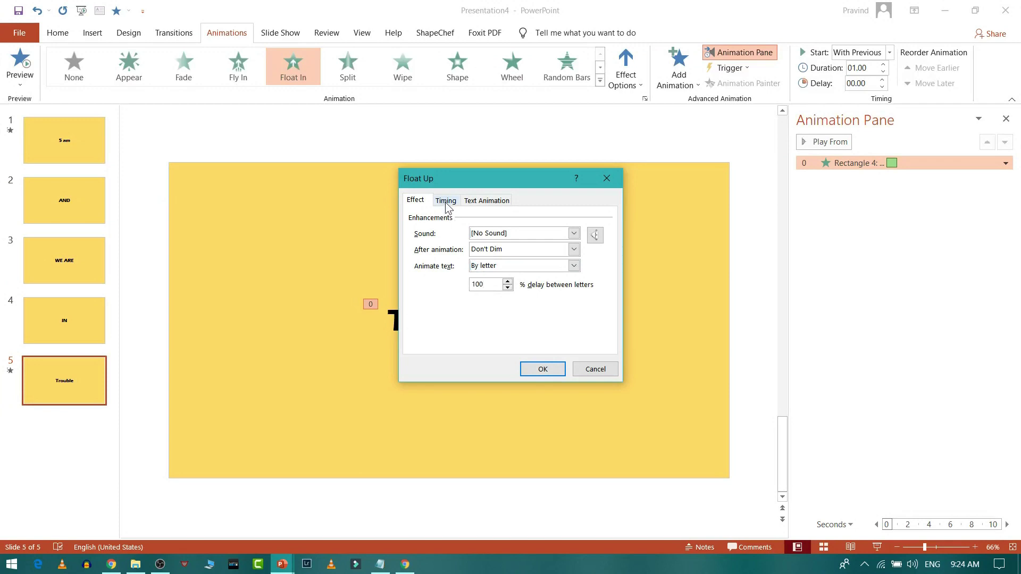
Set the animation duration to 0.2 seconds.
click(445, 200)
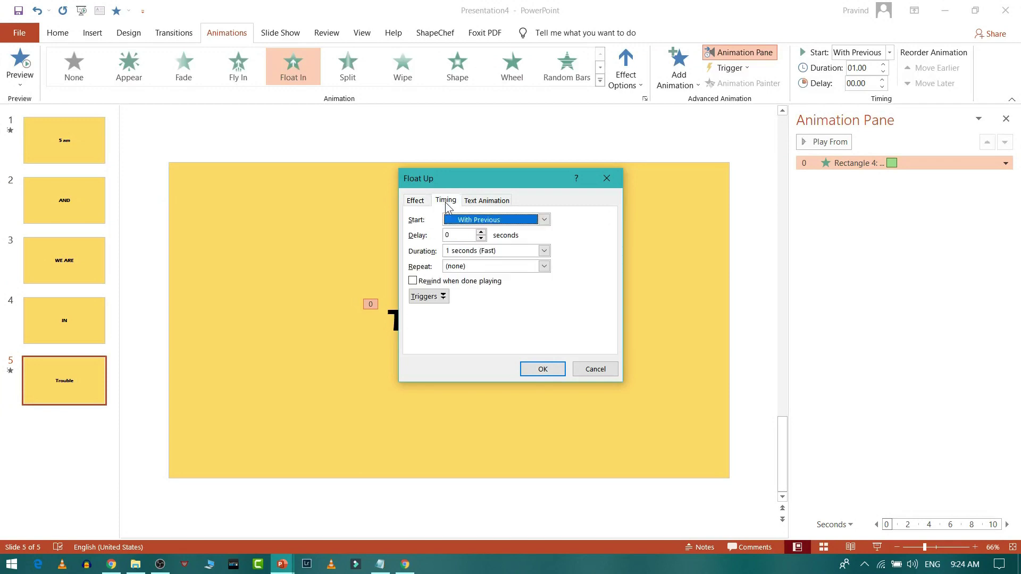
click(543, 251)
click(458, 308)
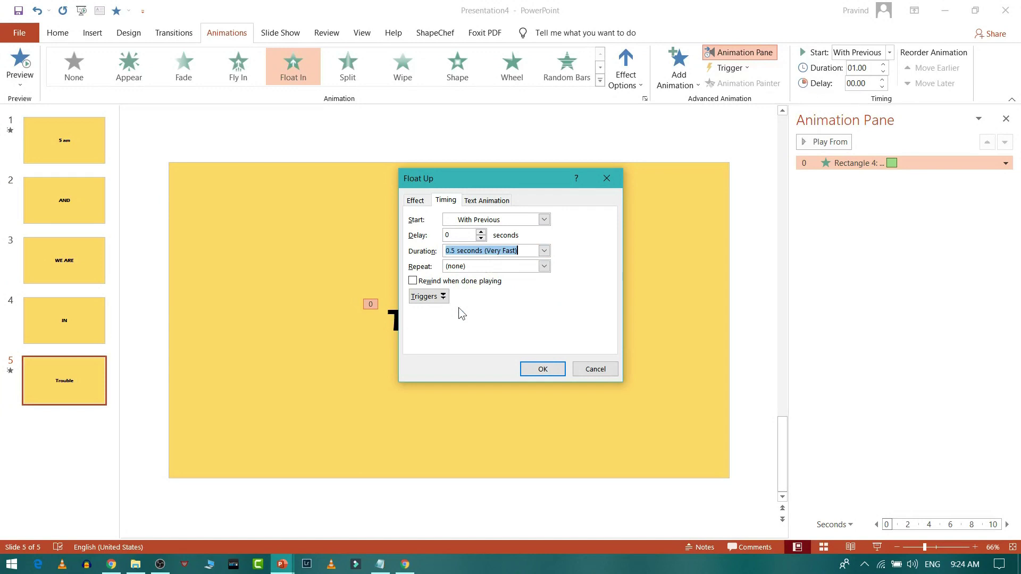
click(456, 251)
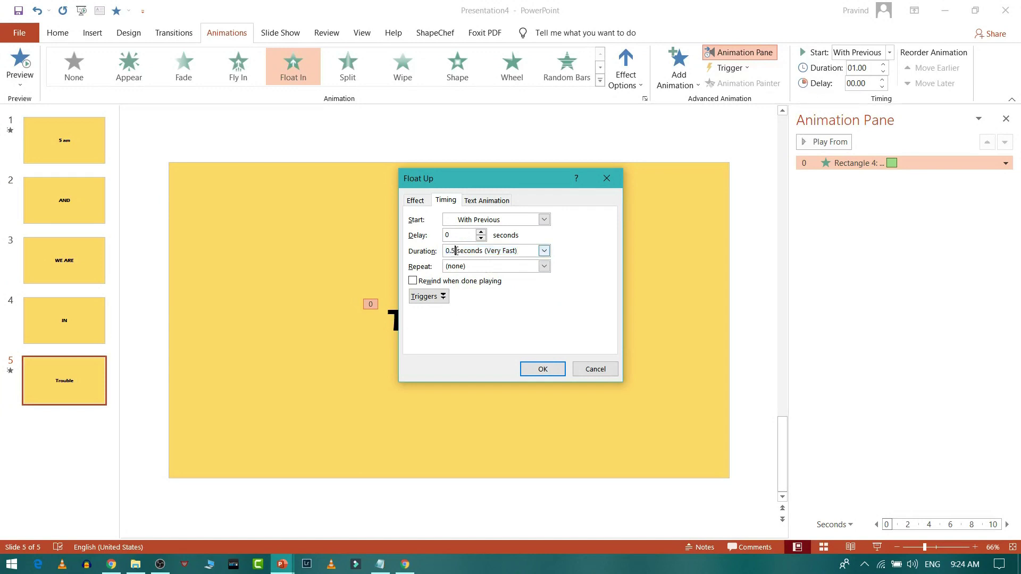
key(BackSpace)
text(2)
click(541, 368)
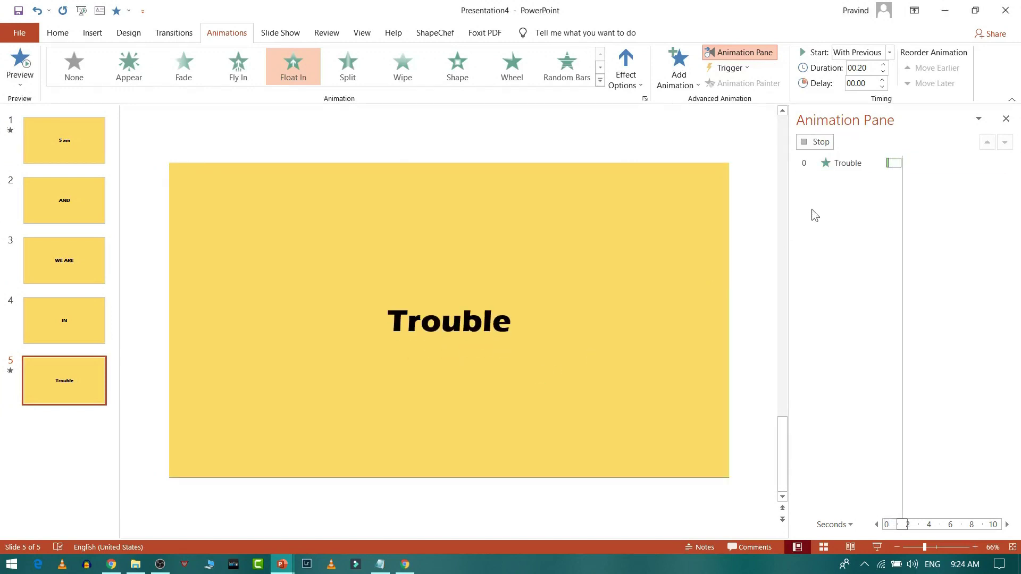
Shorten the animation duration to 0.15 seconds.
double_click(851, 164)
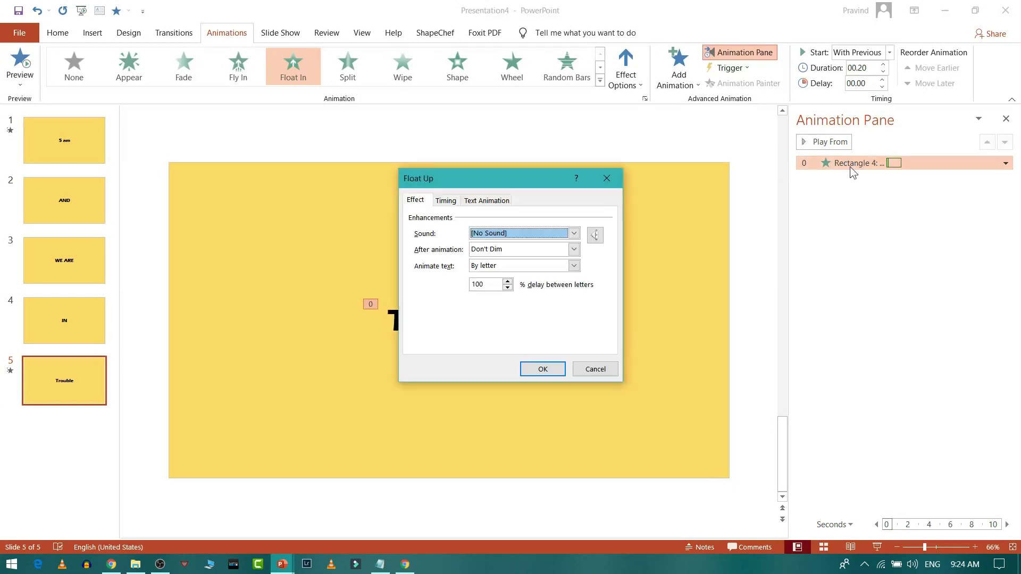
click(446, 200)
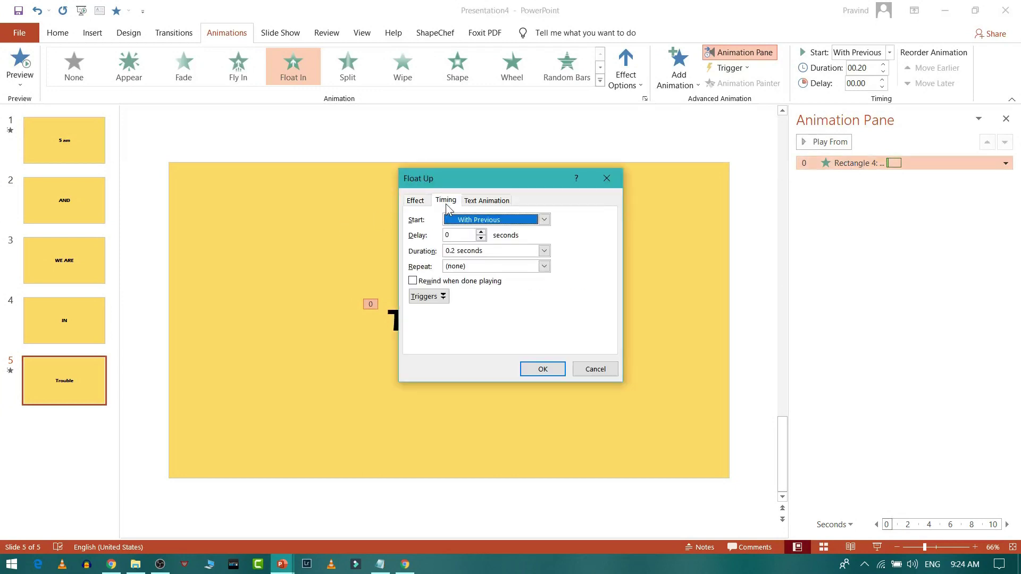
double_click(455, 252)
click(455, 250)
key(BackSpace)
text(15)
key(Return)
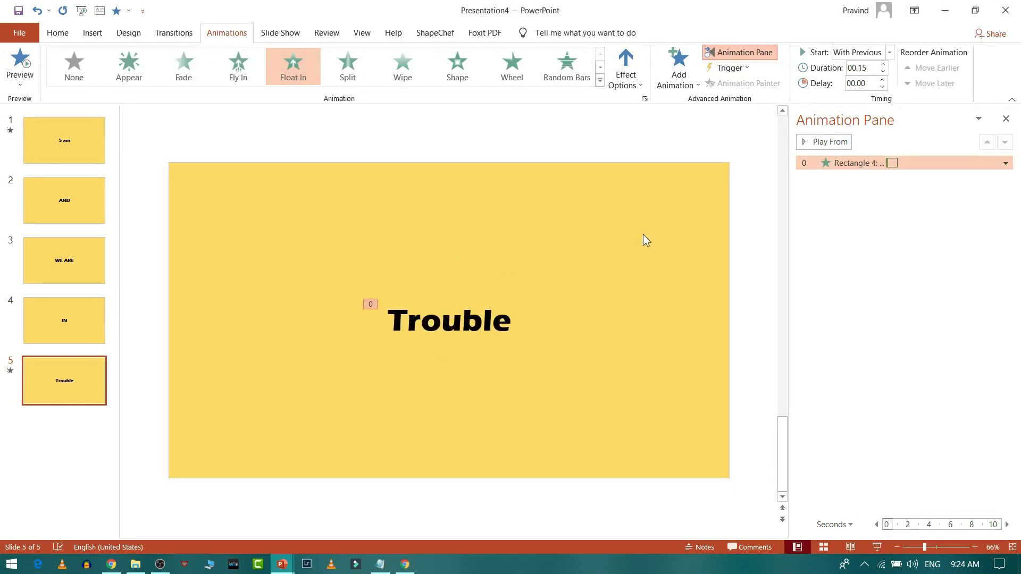
Shorten the animation duration further to 0.1 seconds.
double_click(854, 164)
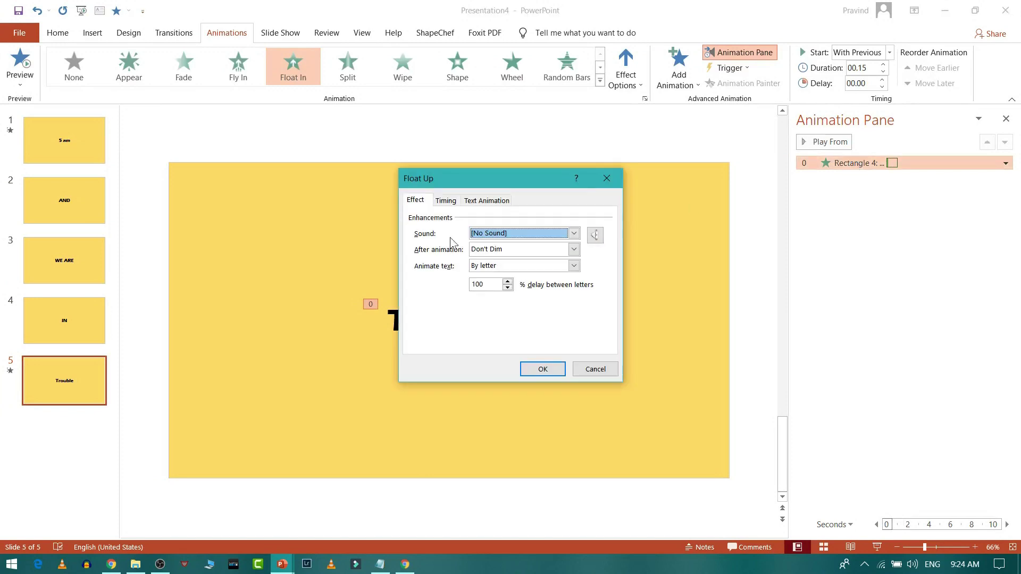
click(446, 200)
click(460, 251)
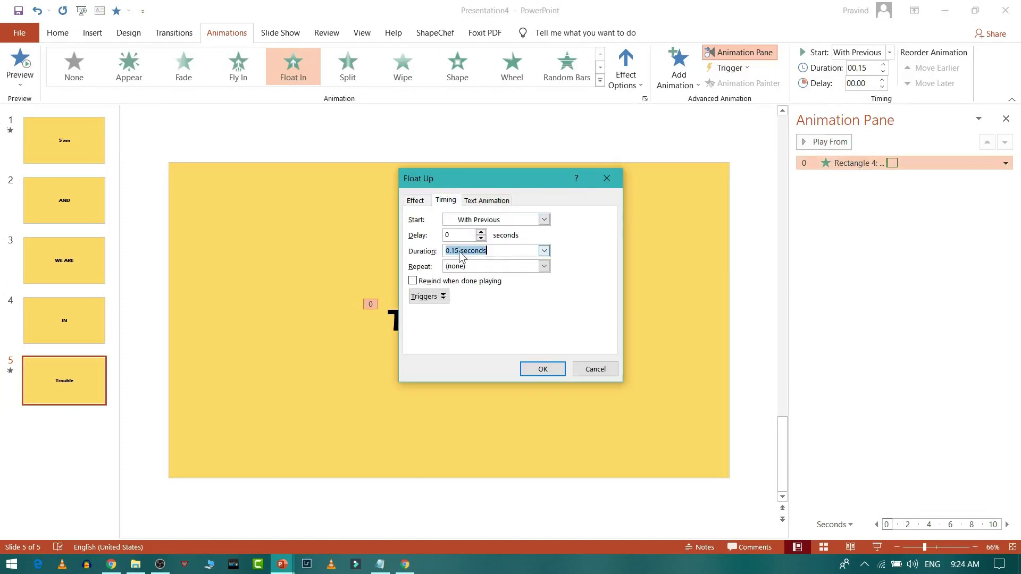
click(459, 251)
key(BackSpace)
key(Return)
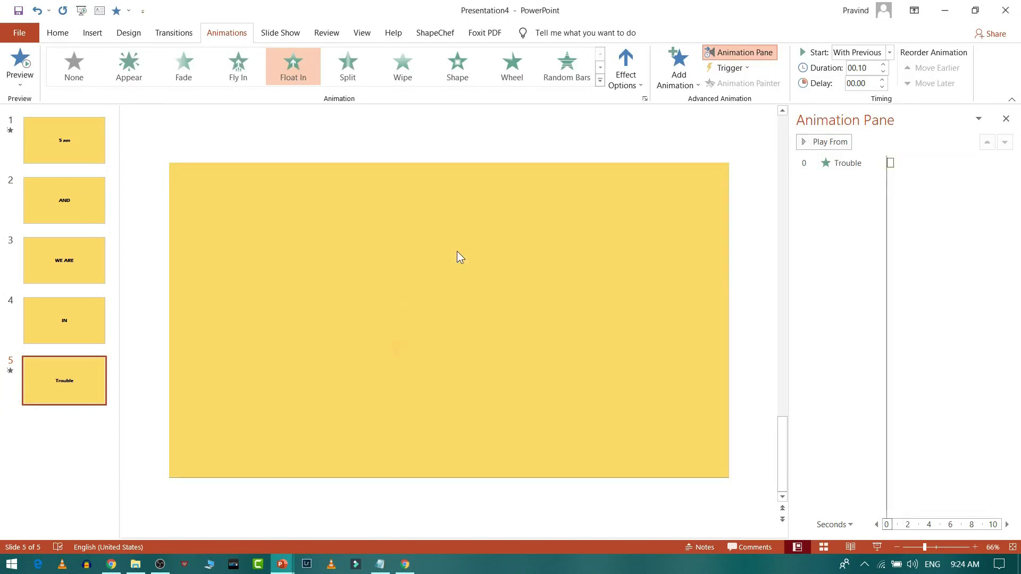
Play the slideshow from the first slide through to the end.
click(375, 138)
key(F5)
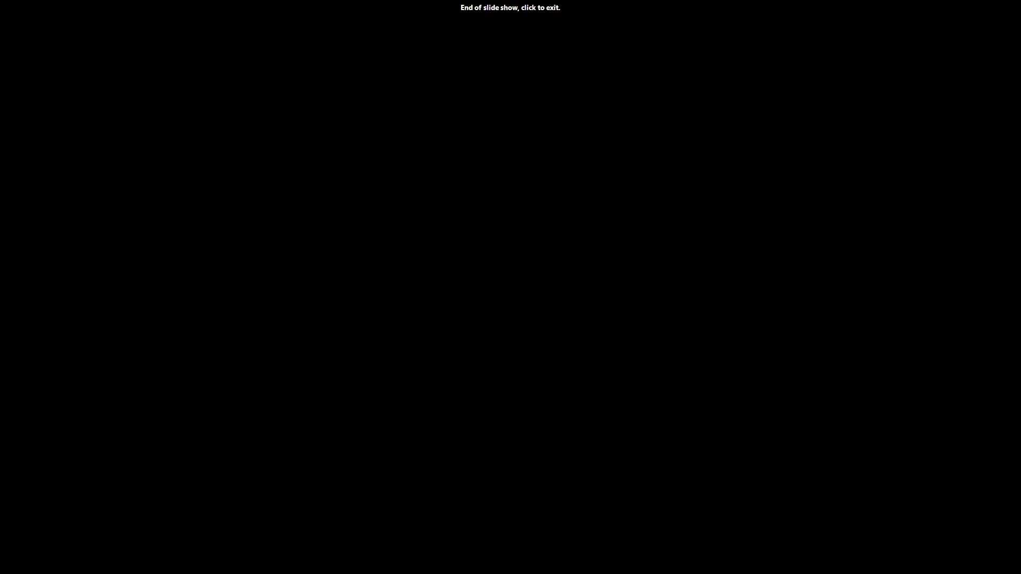
click(376, 139)
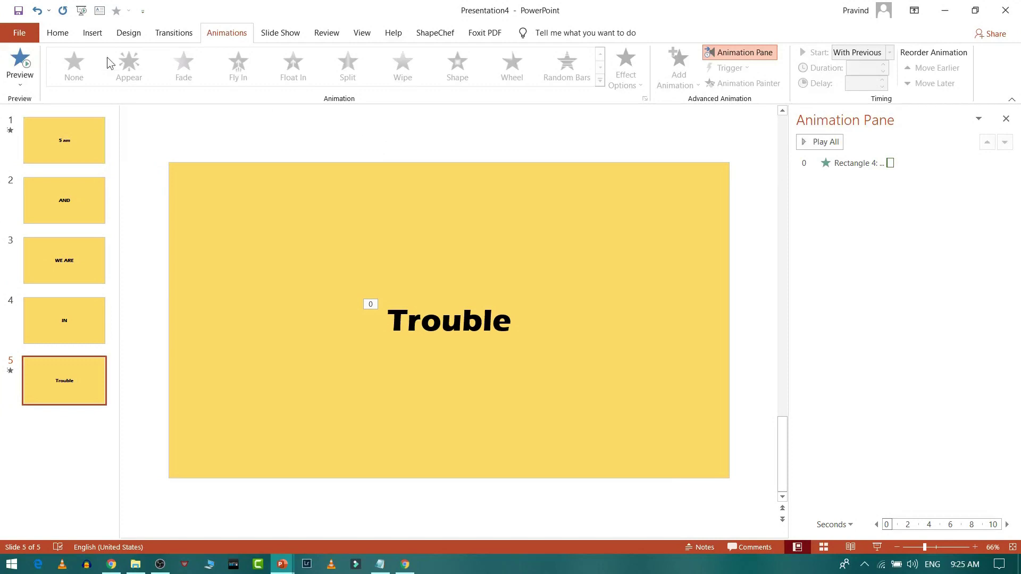
click(24, 34)
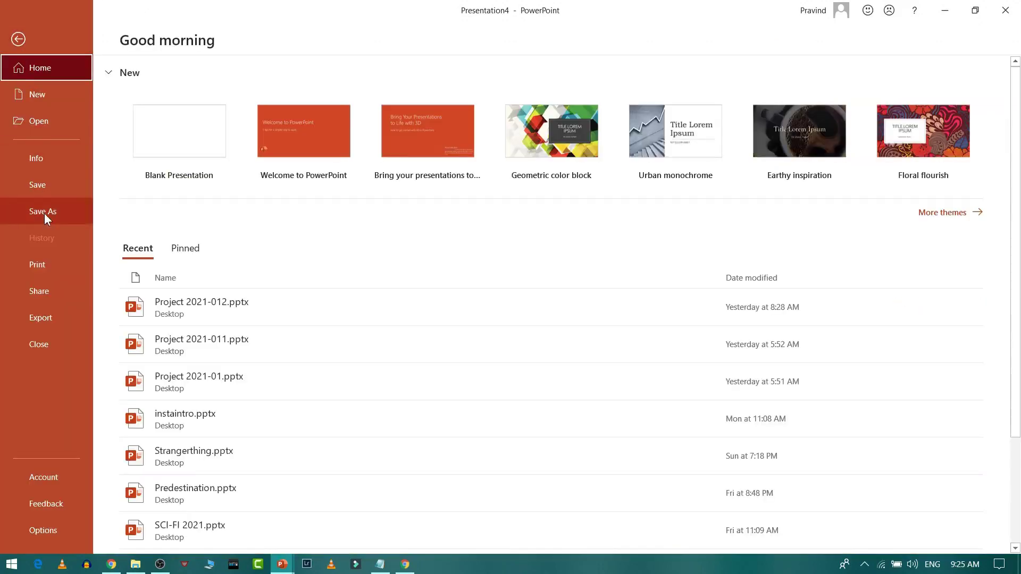
click(47, 318)
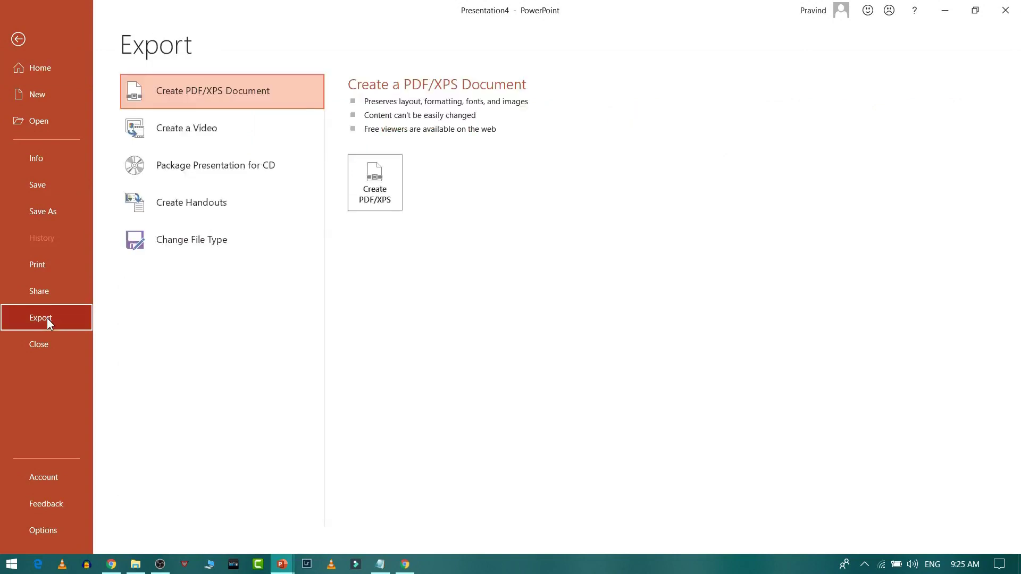
click(212, 127)
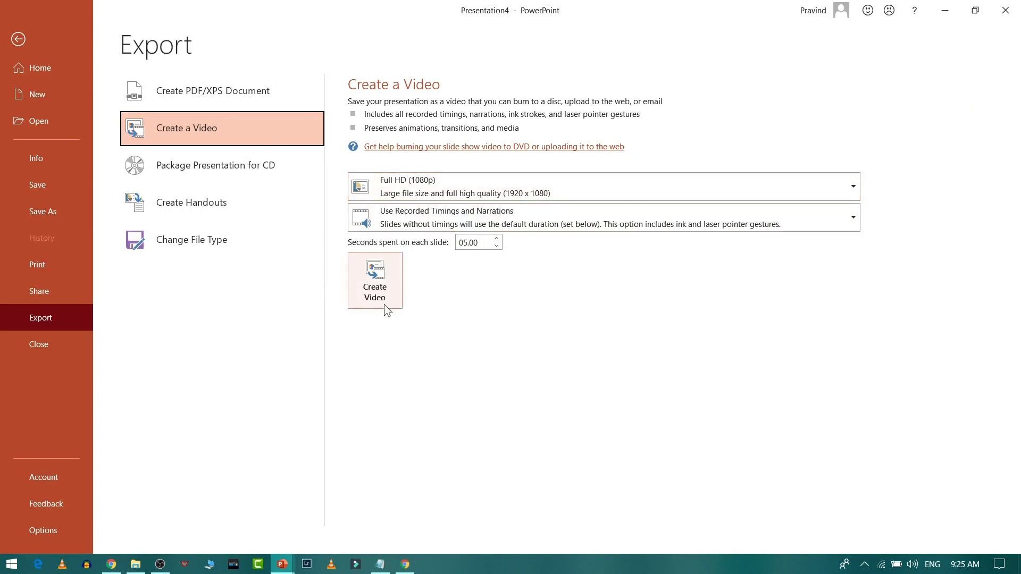
click(33, 67)
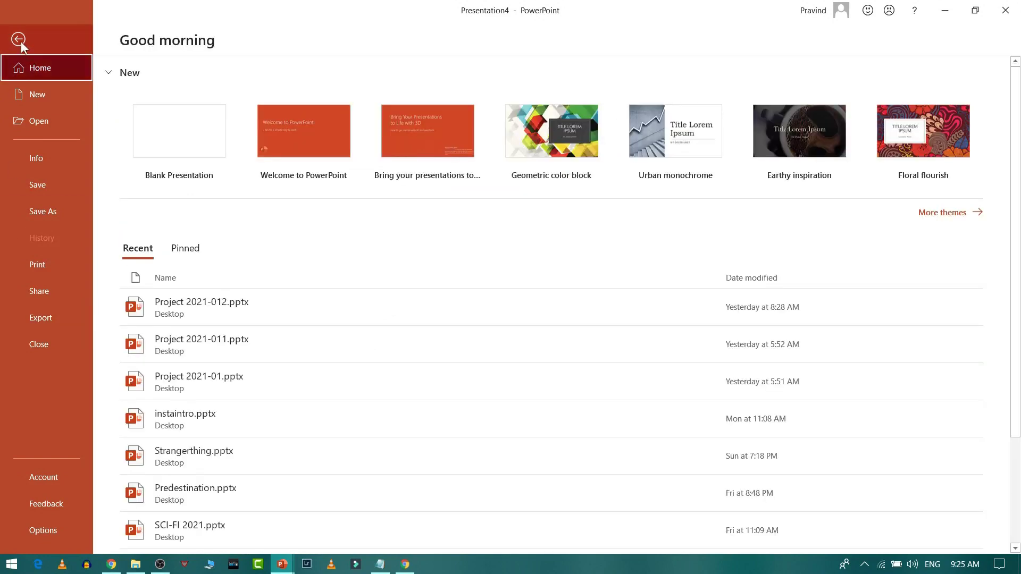
click(19, 39)
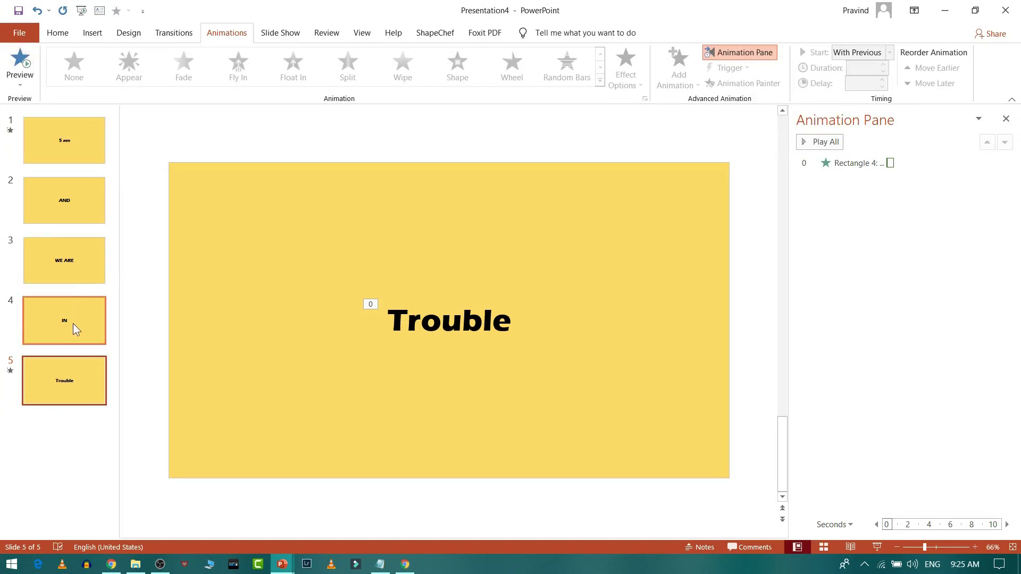
Fill slide 5's background with the wood-and-ivy photo from Downloads.
right_click(673, 280)
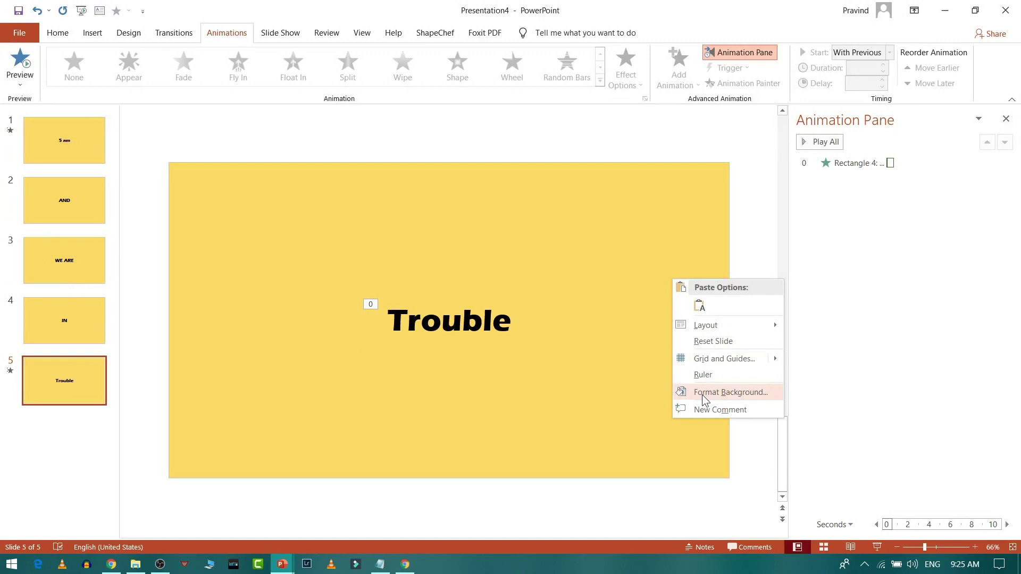
click(730, 393)
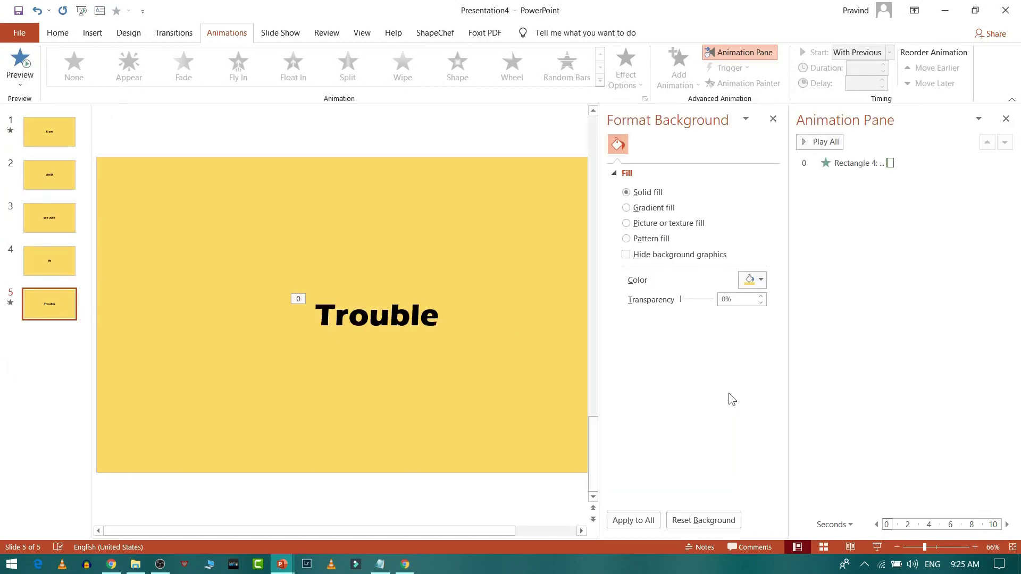
click(626, 222)
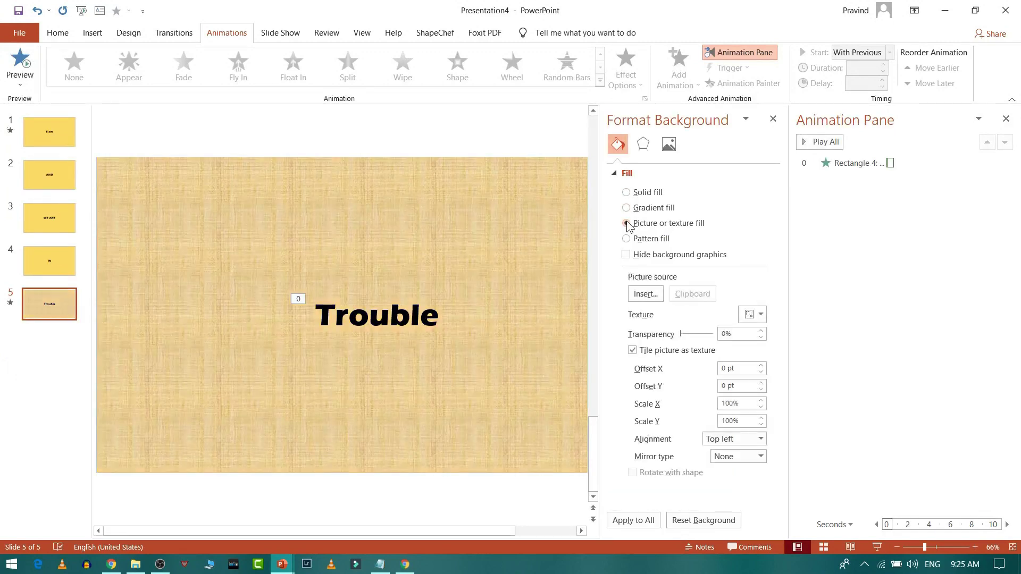
click(645, 296)
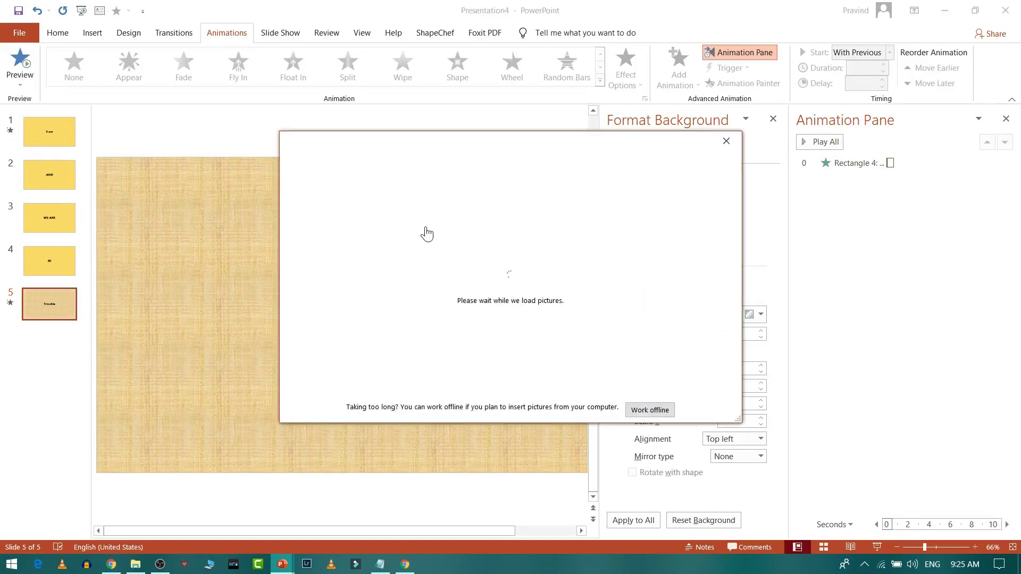
click(382, 212)
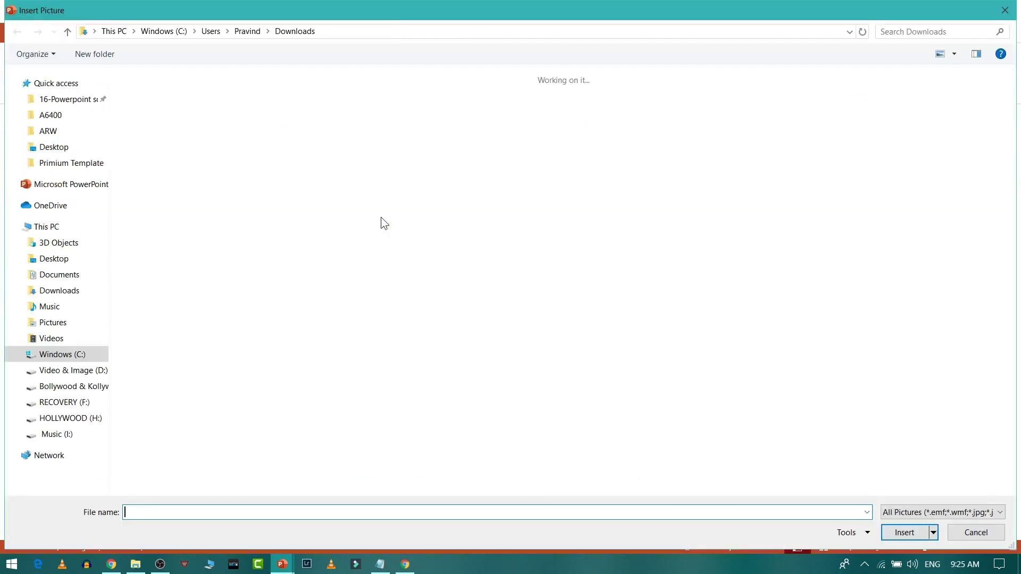
click(59, 291)
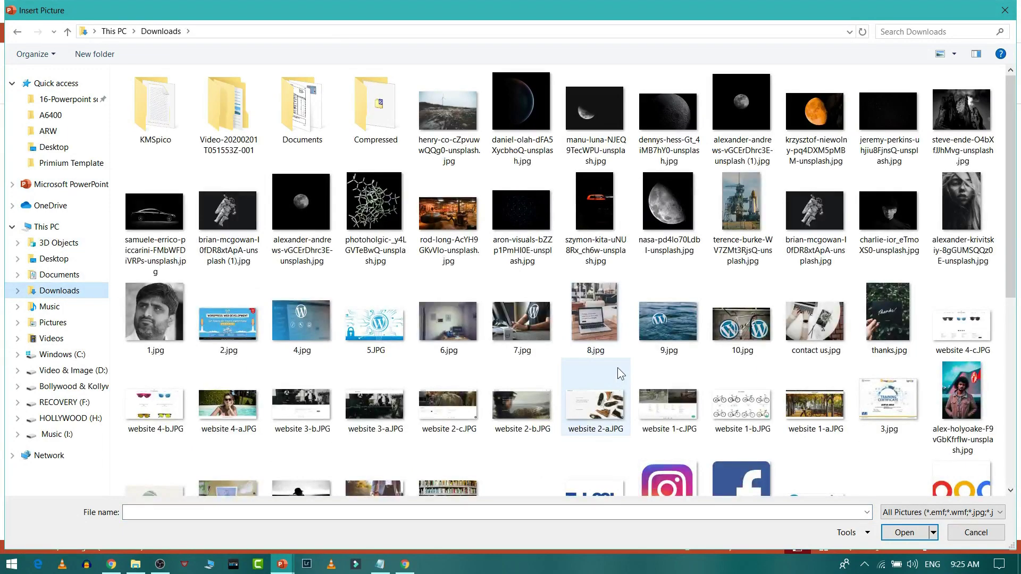
scroll(618, 372, down, 4)
scroll(618, 370, down, 4)
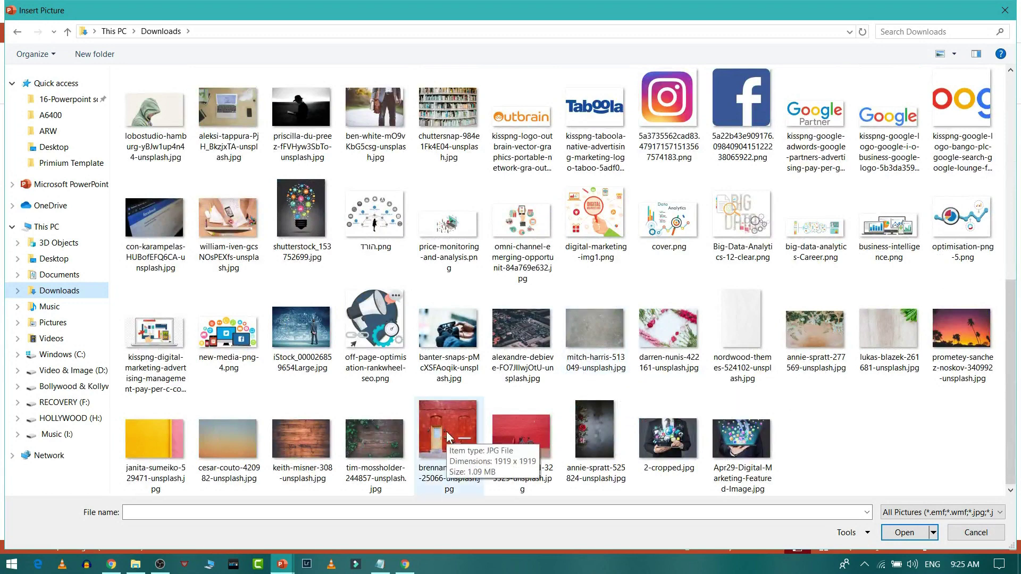
click(369, 447)
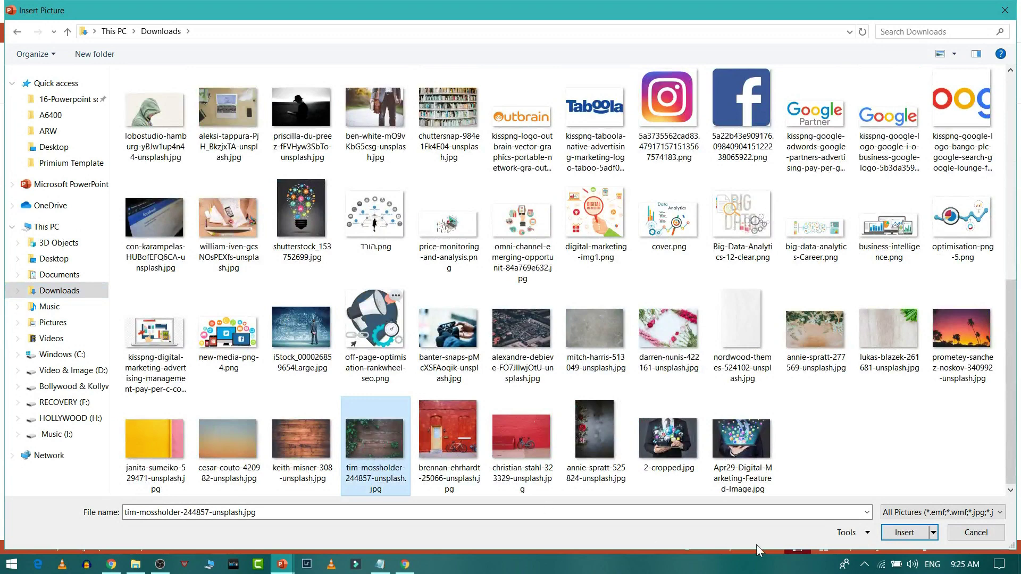
click(903, 531)
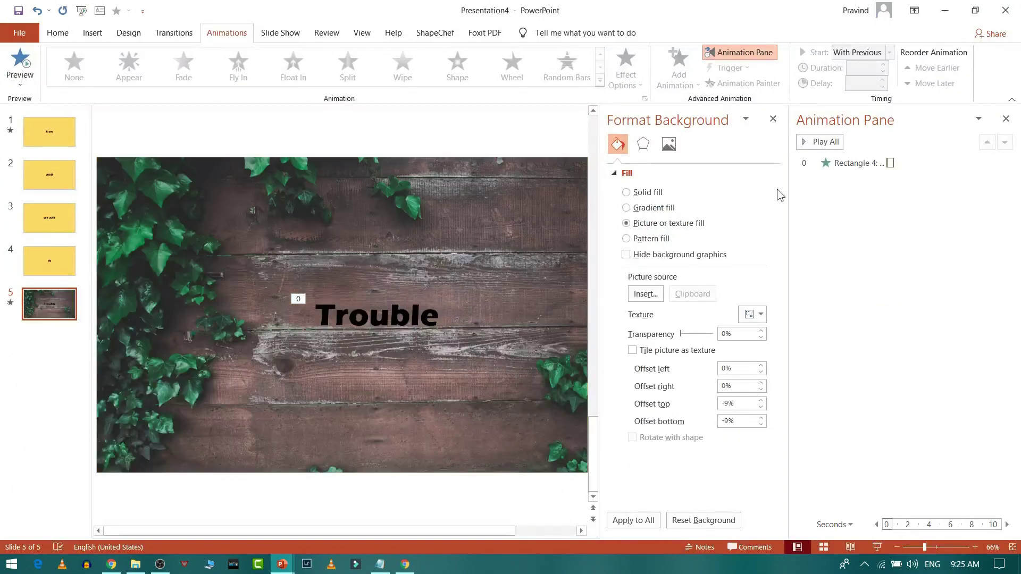
Replace the background picture with the black car photo and close Format Background.
click(645, 293)
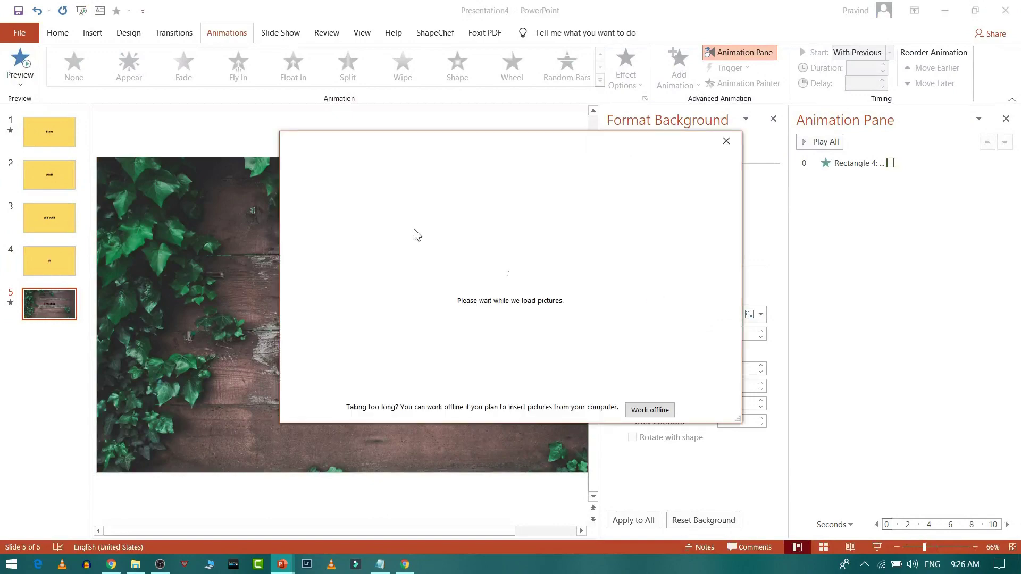
click(358, 207)
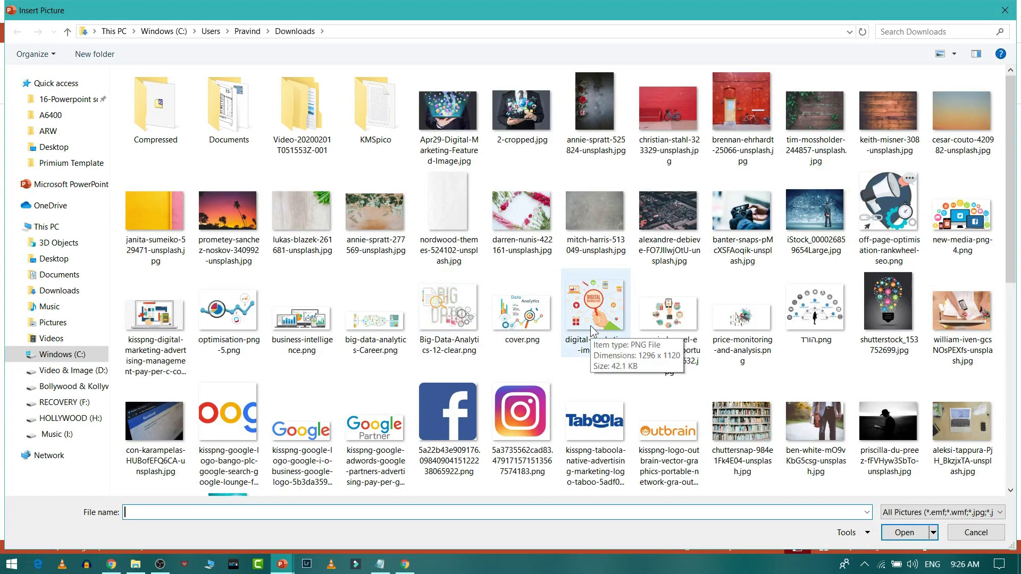
scroll(590, 325, down, 3)
scroll(591, 320, down, 4)
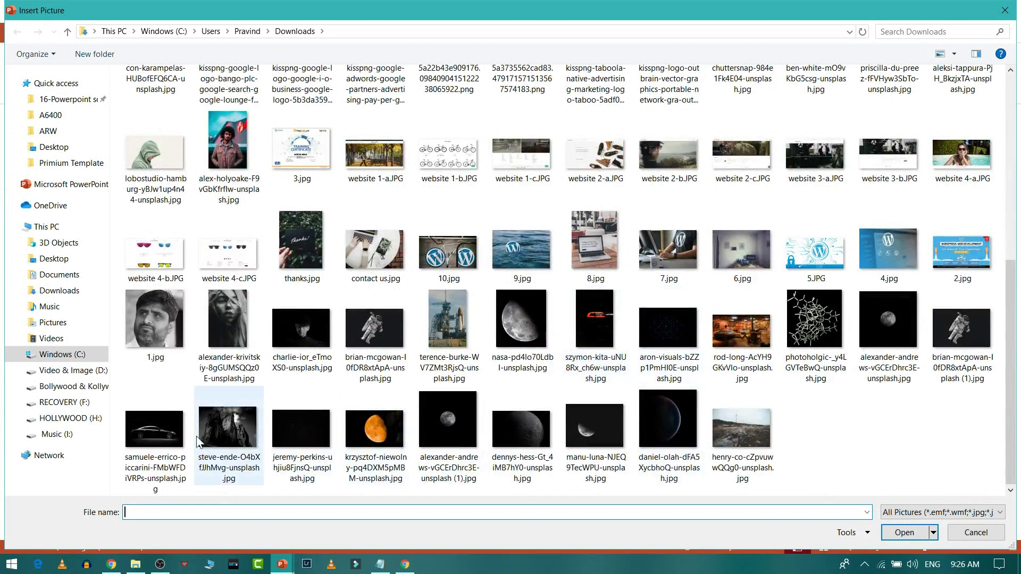
click(160, 435)
click(895, 532)
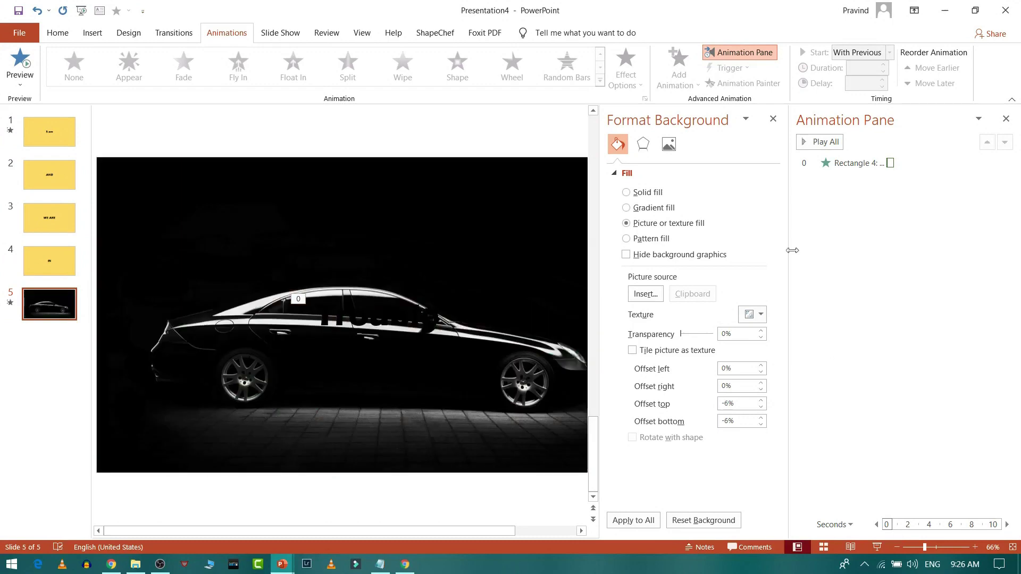
click(773, 119)
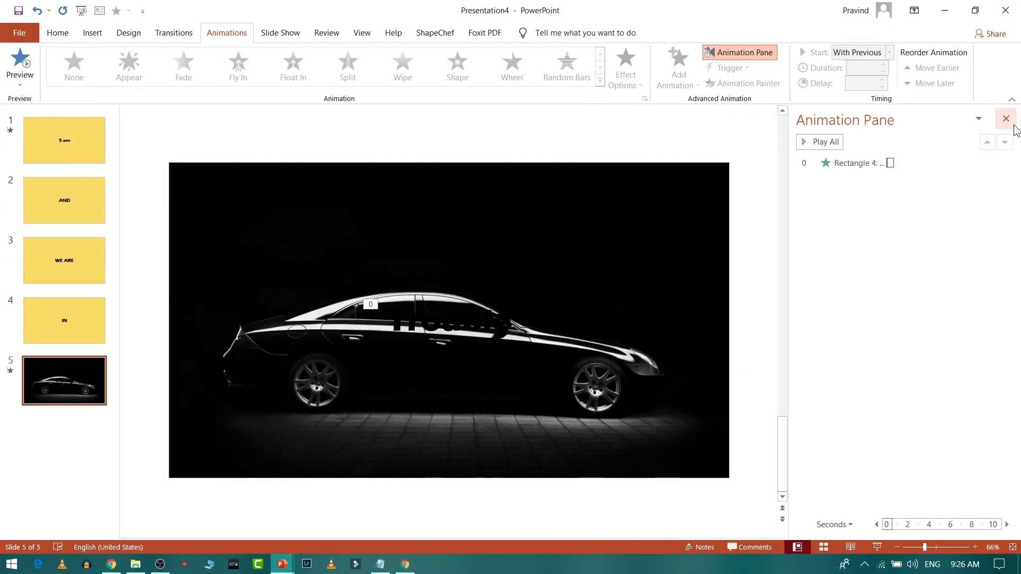
Make 'Trouble' white with a text shadow, keeping it positioned over the car.
click(1005, 119)
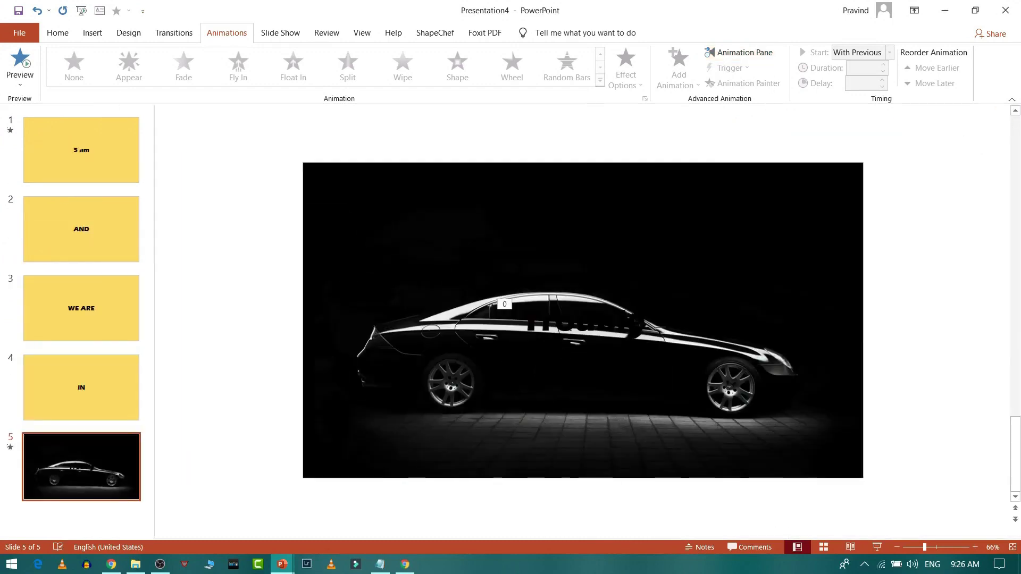
click(597, 342)
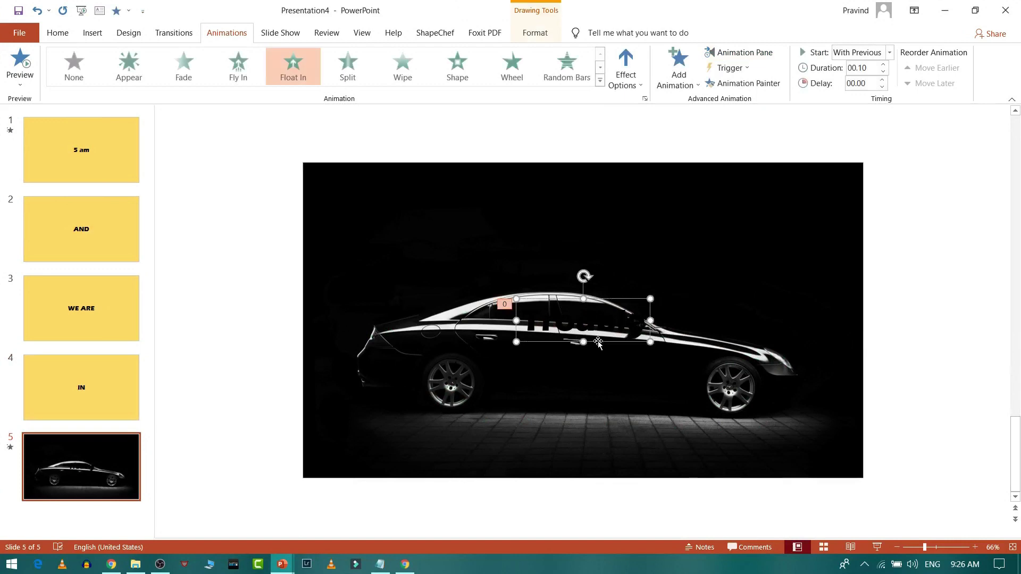
click(58, 33)
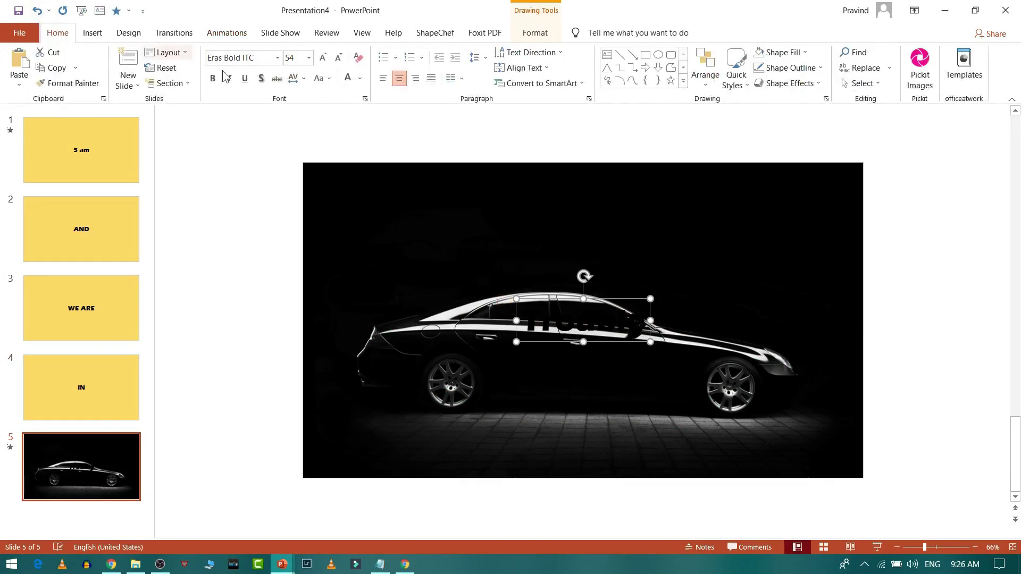
click(363, 79)
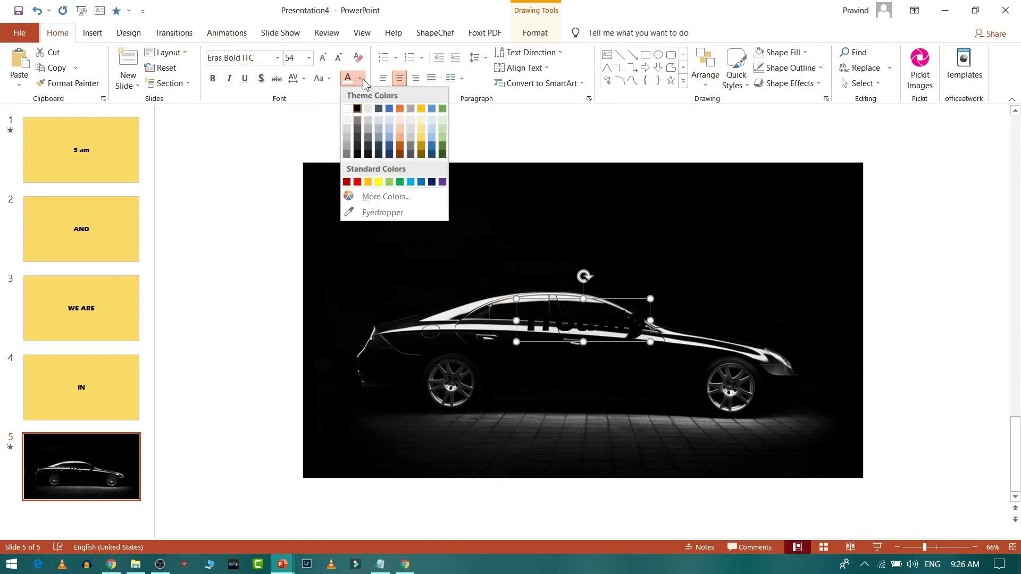
click(347, 110)
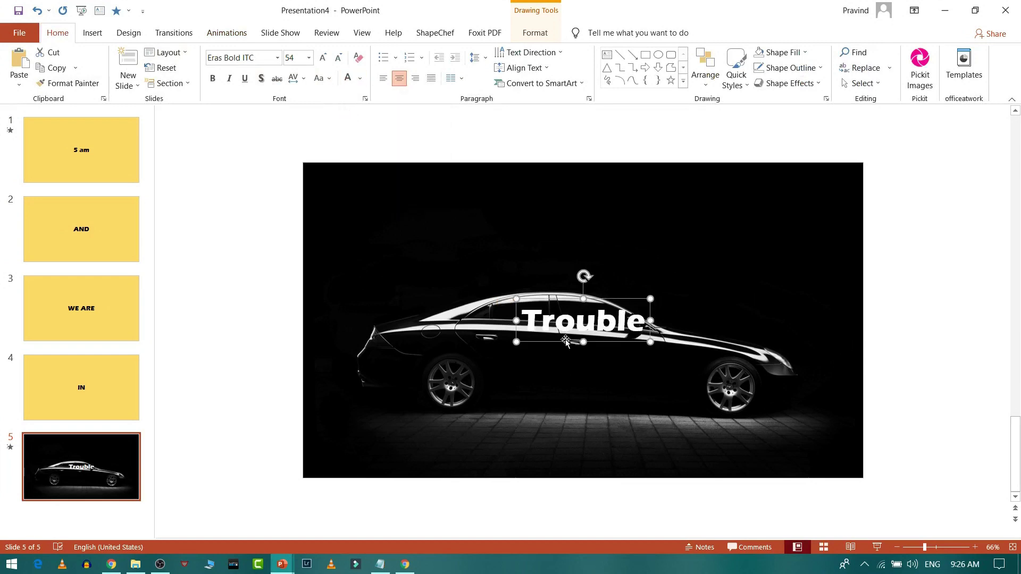
drag(565, 342, 566, 296)
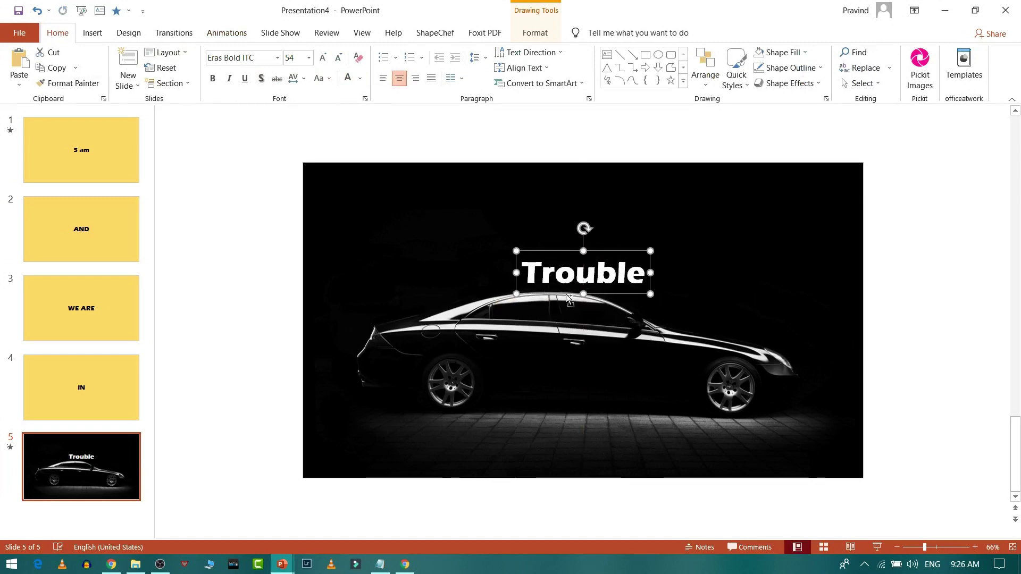
key(ctrl+z)
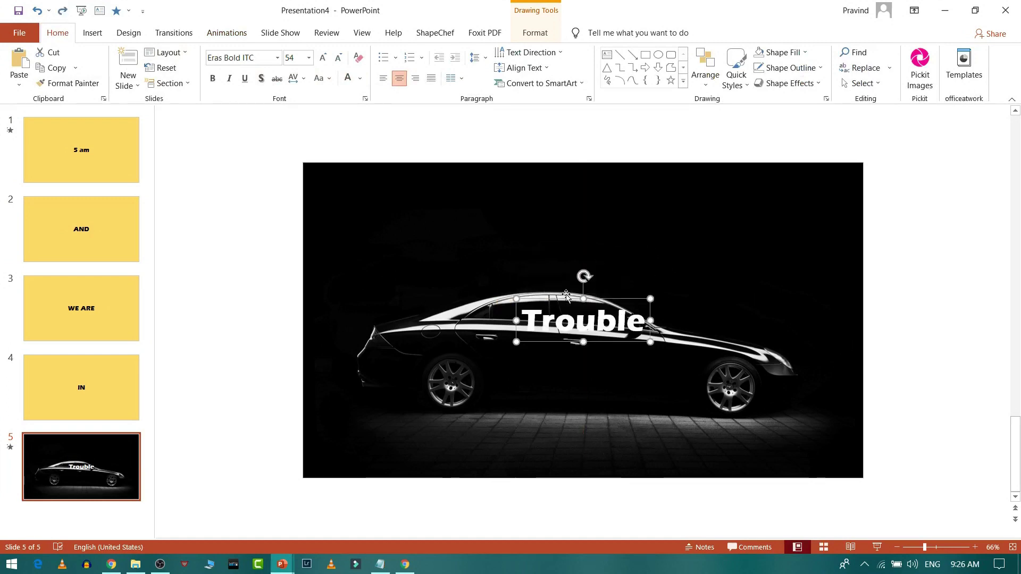
click(261, 78)
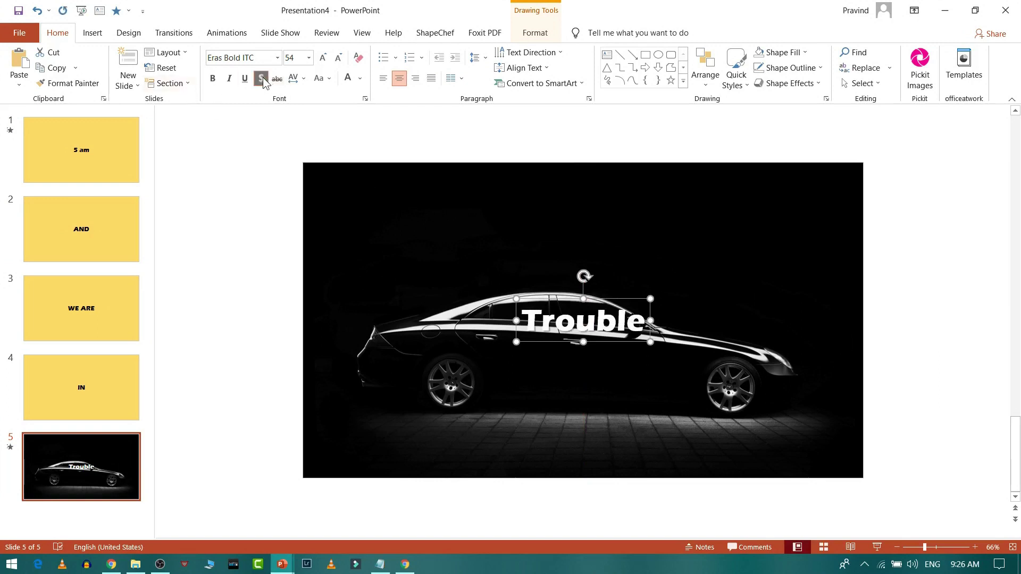
click(243, 273)
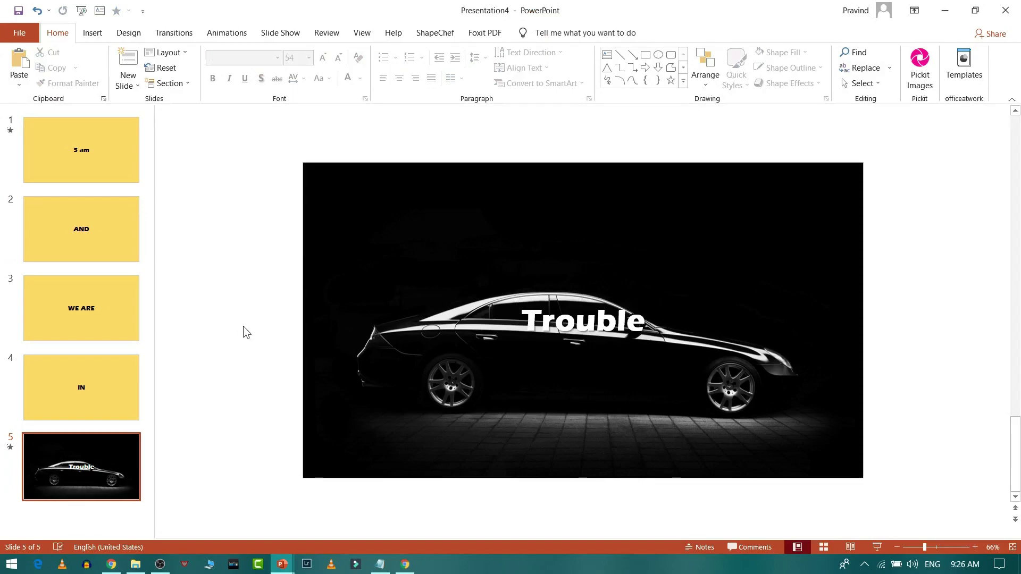
Run the slide show from the first slide, then list the open PowerPoint windows.
key(F5)
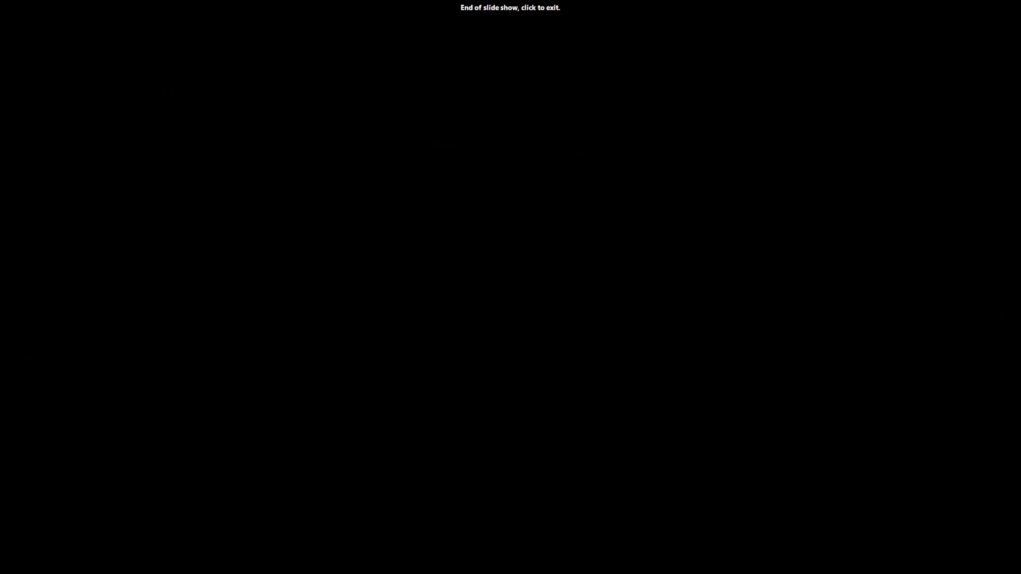
click(243, 326)
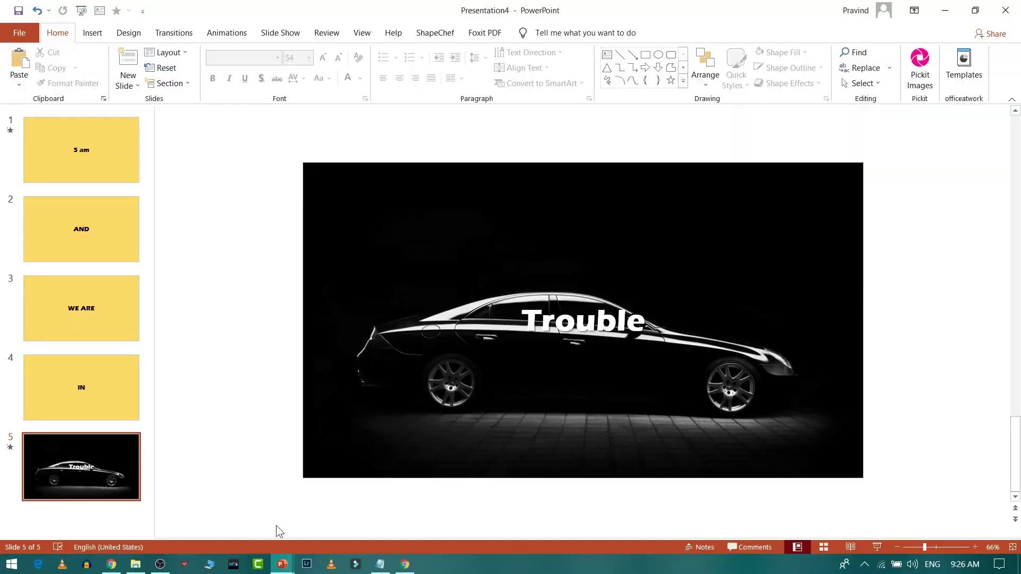
click(281, 565)
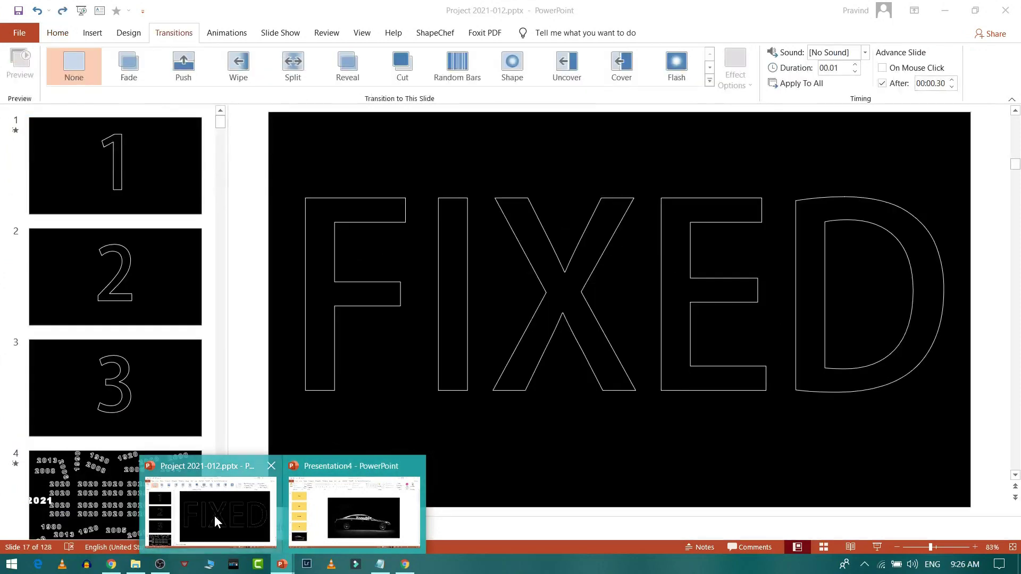
click(215, 515)
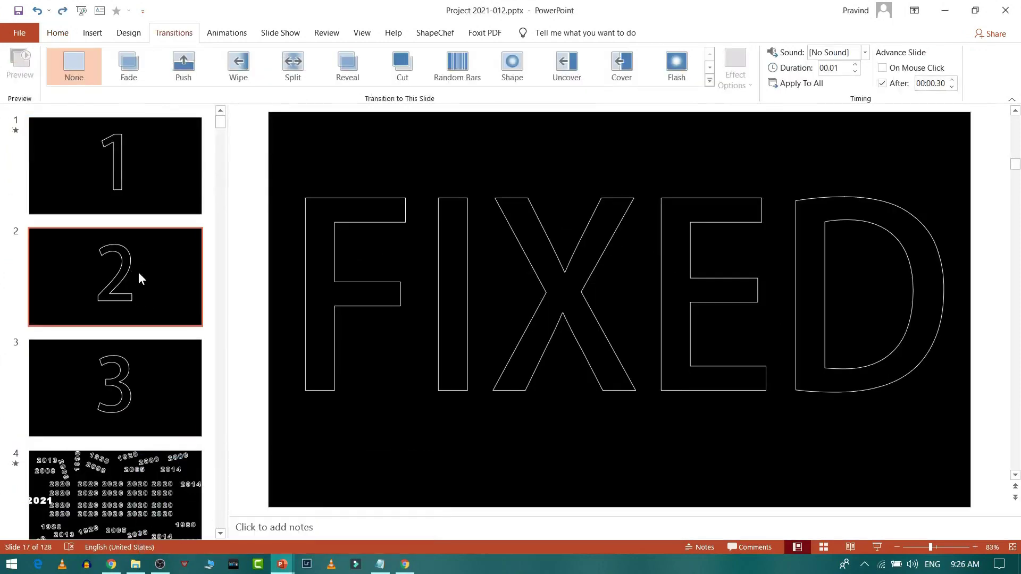
key(F5)
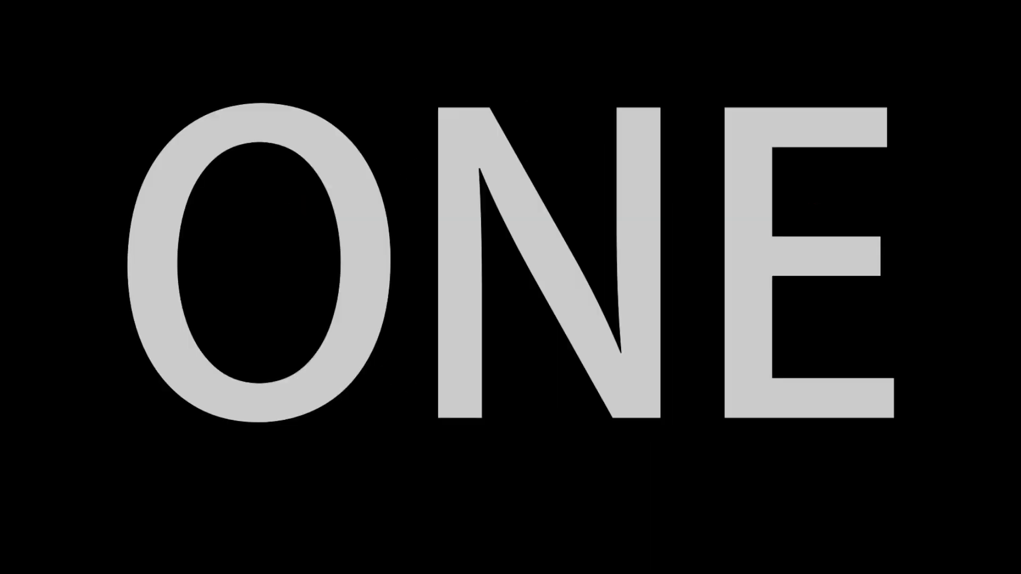
key(Escape)
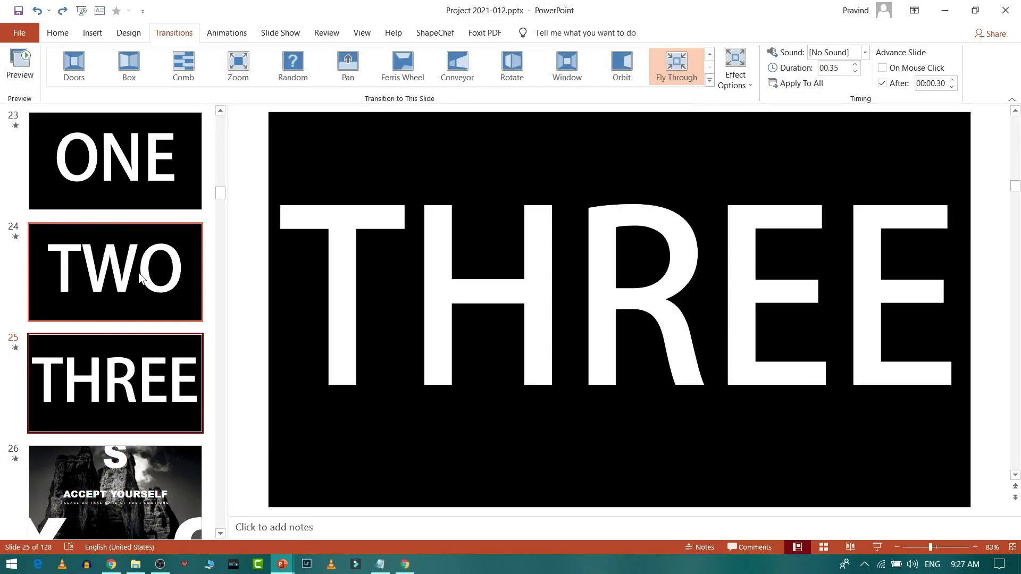
scroll(141, 171, up, 3)
scroll(141, 170, up, 10)
scroll(142, 171, up, 5)
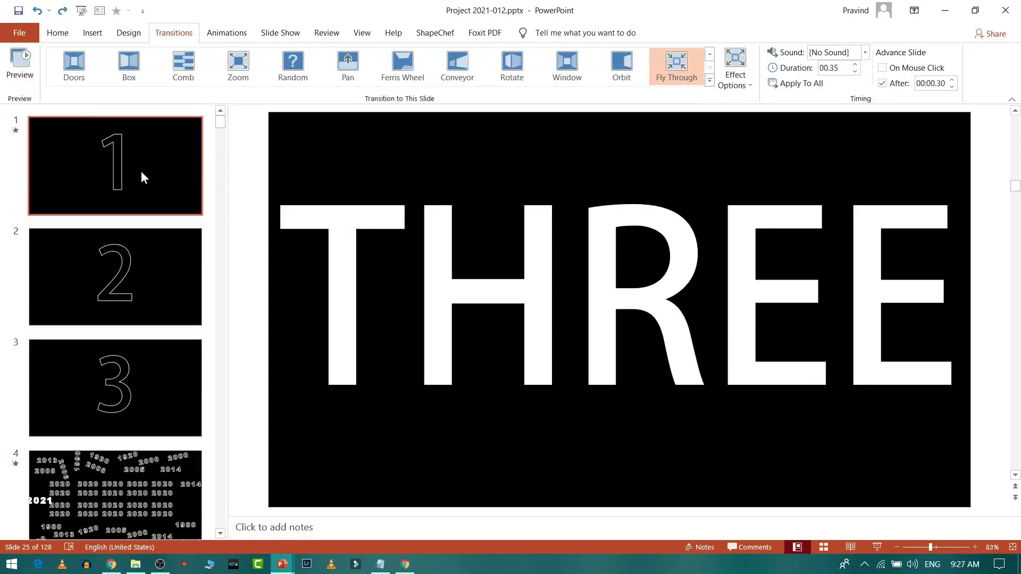
scroll(127, 435, down, 2)
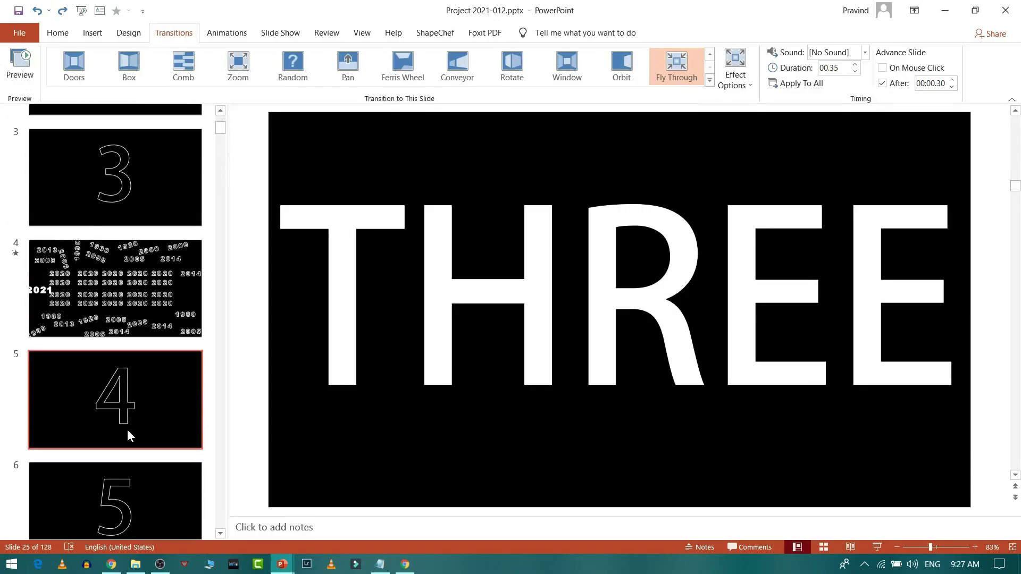
scroll(128, 430, down, 2)
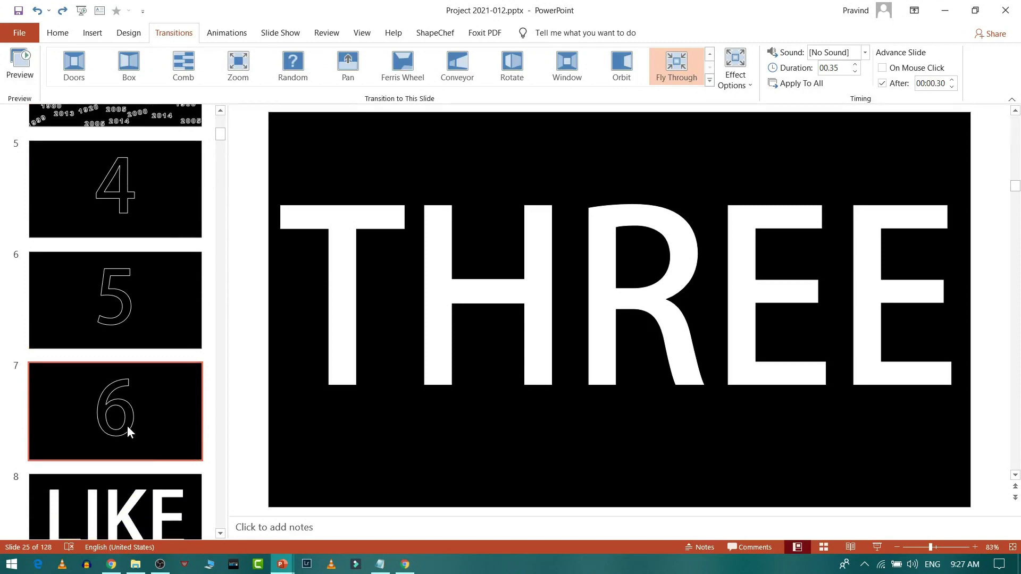
click(282, 563)
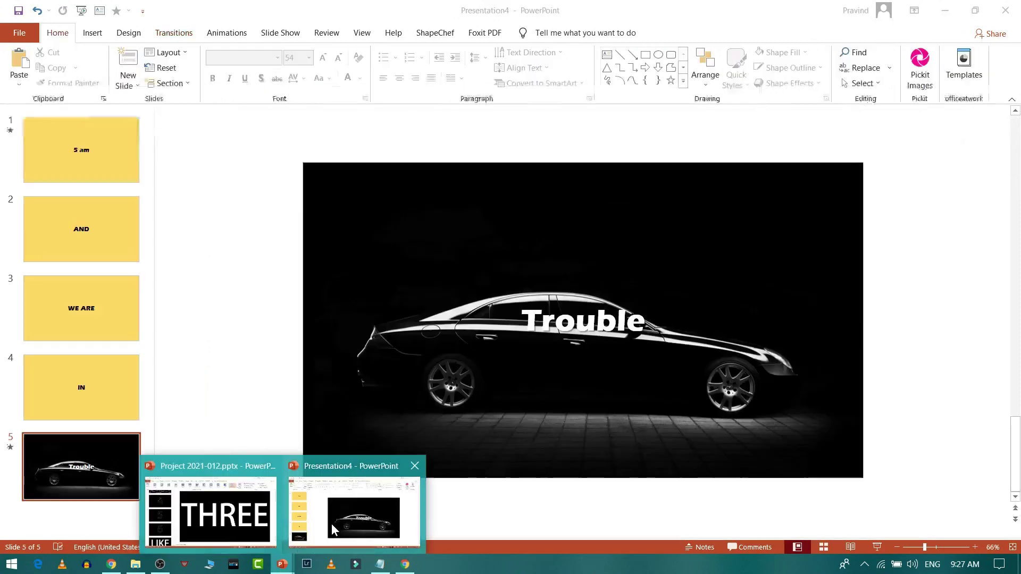
click(331, 523)
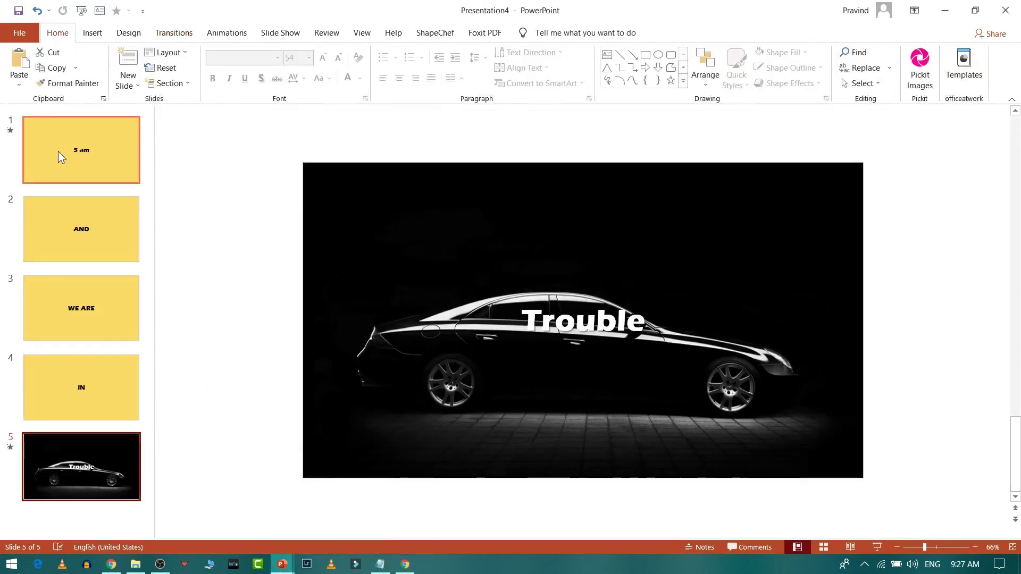
Check slide 2 'AND' auto-advances after 0.40 seconds, then go to slide 3 'WE ARE' (00:00.70).
click(76, 151)
click(84, 244)
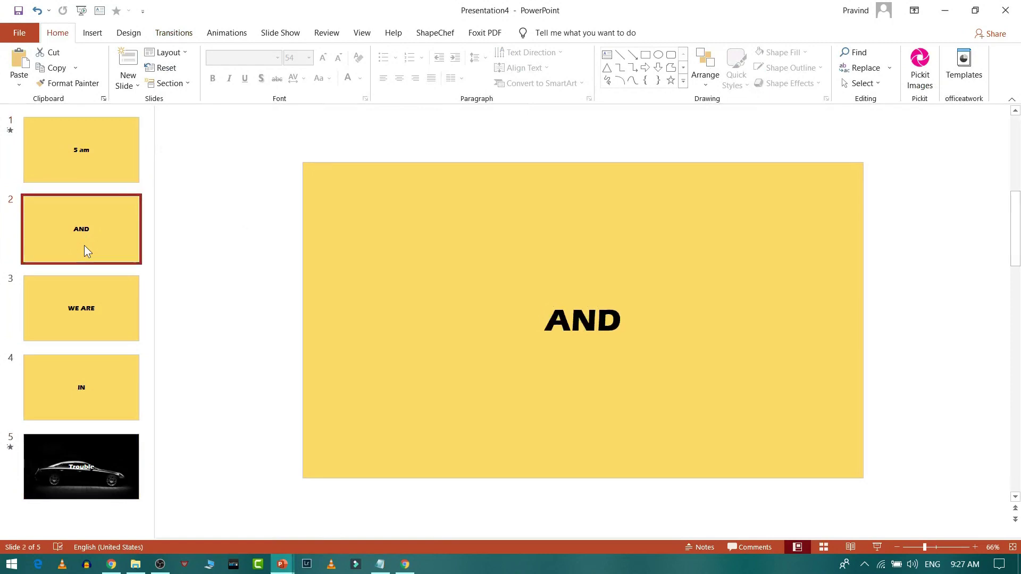
click(174, 33)
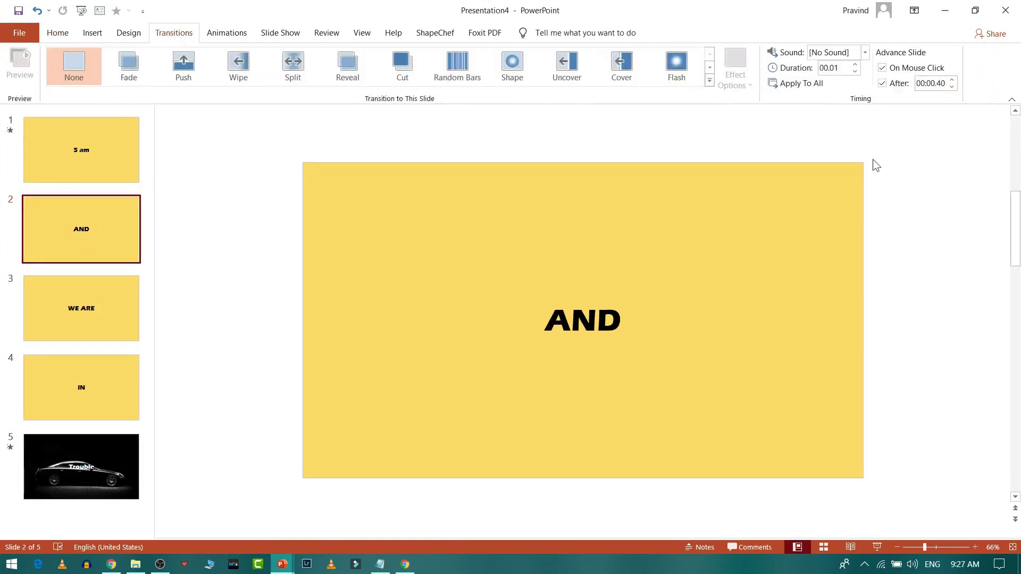
click(214, 291)
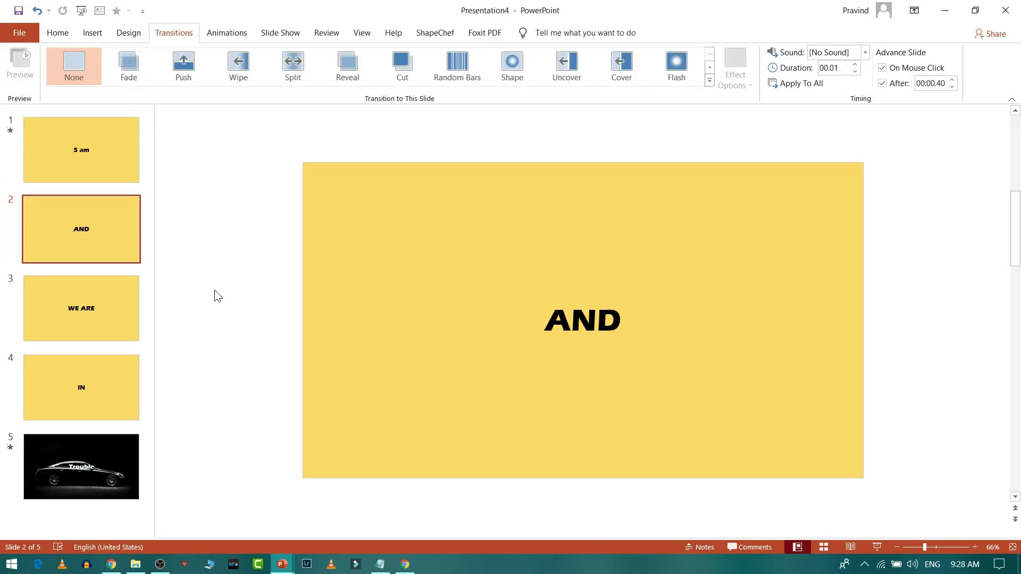
click(103, 296)
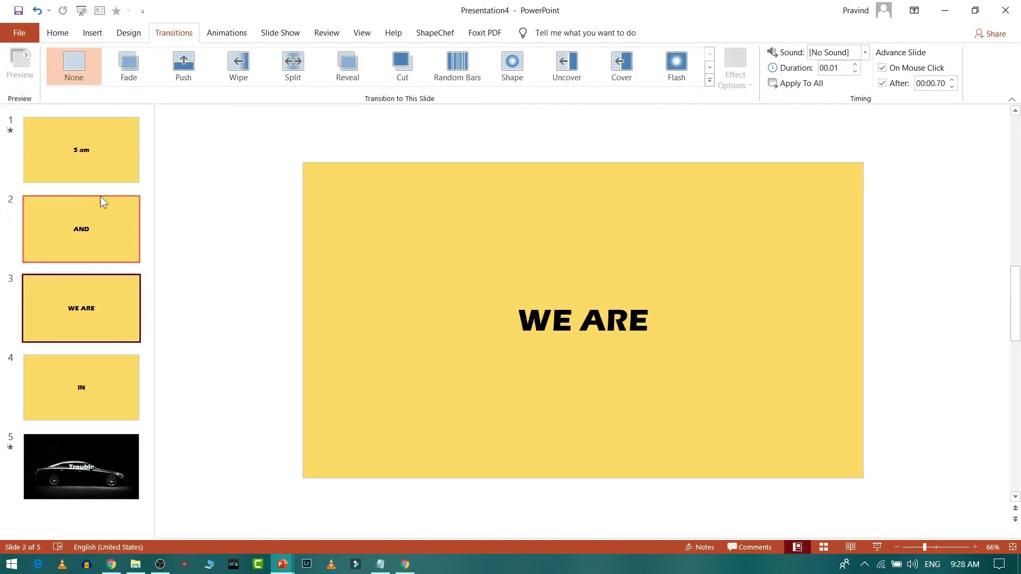